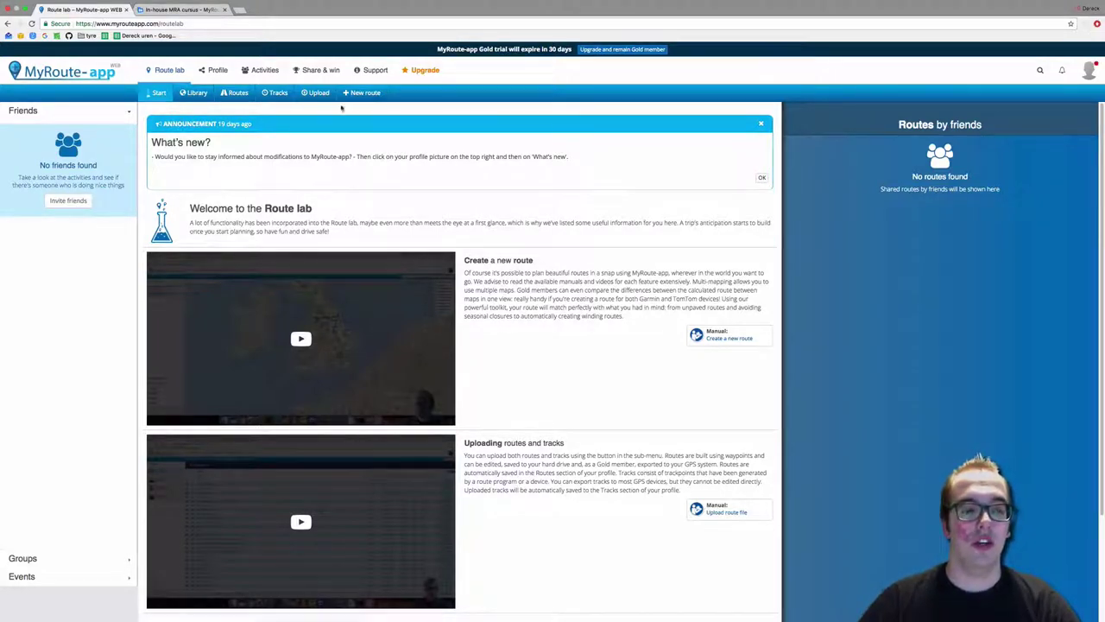
Step: Create a route named 'Small route course', keeping Public privacy and Driving mode
{"action": "left_click", "coordinate": [361, 92]}
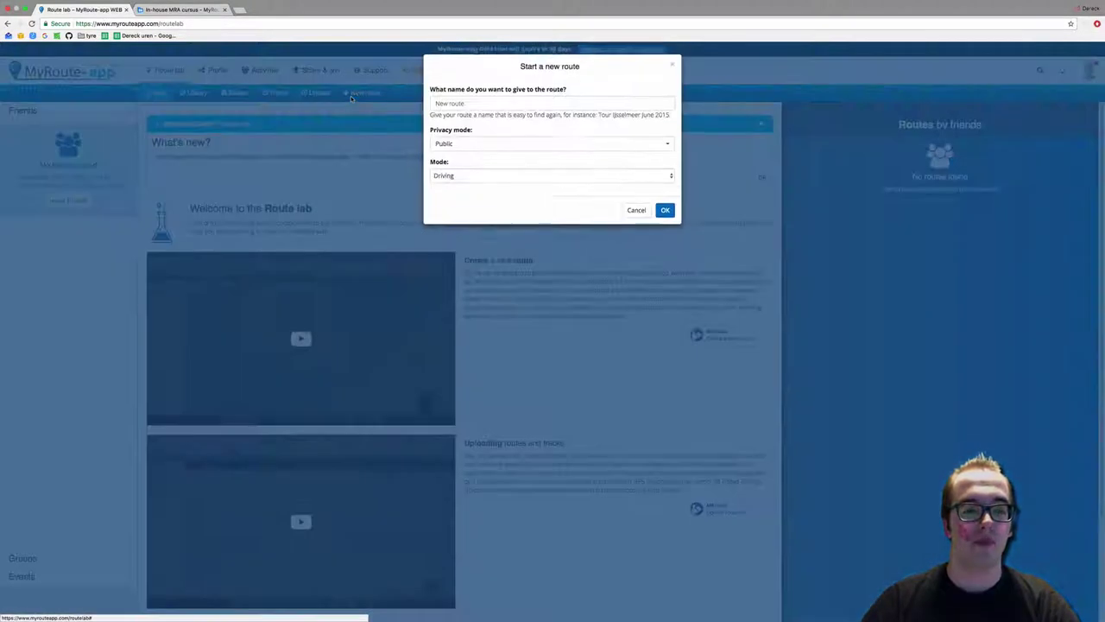
{"action": "left_click", "coordinate": [436, 104]}
{"action": "left_click_drag", "start_coordinate": [466, 104], "coordinate": [427, 104]}
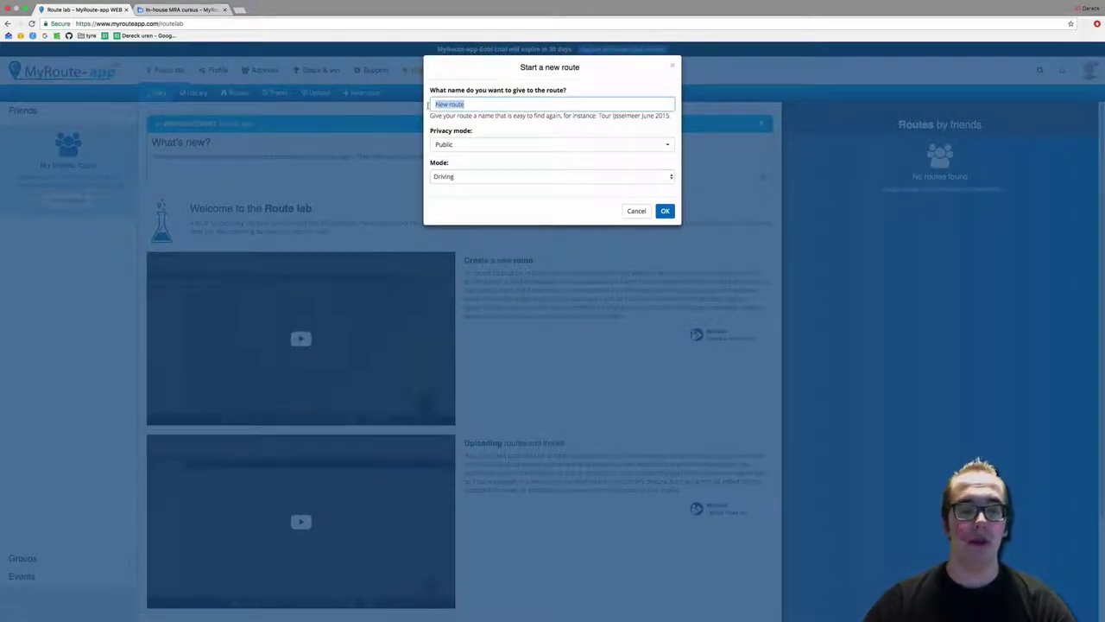
{"action": "type", "text": "Small rou"}
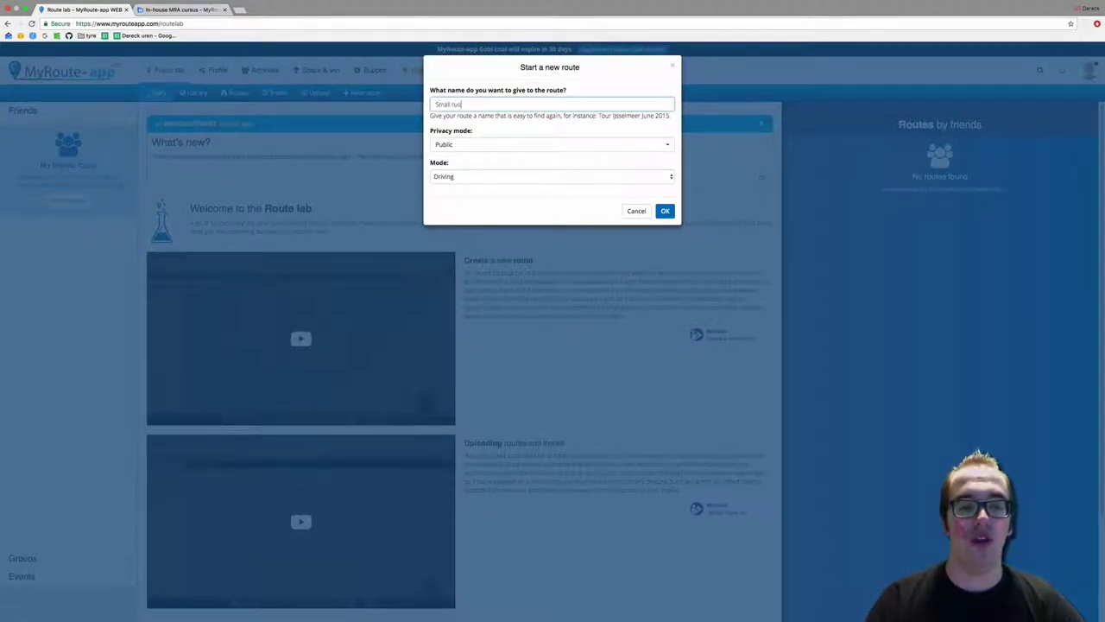
{"action": "type", "text": "te course"}
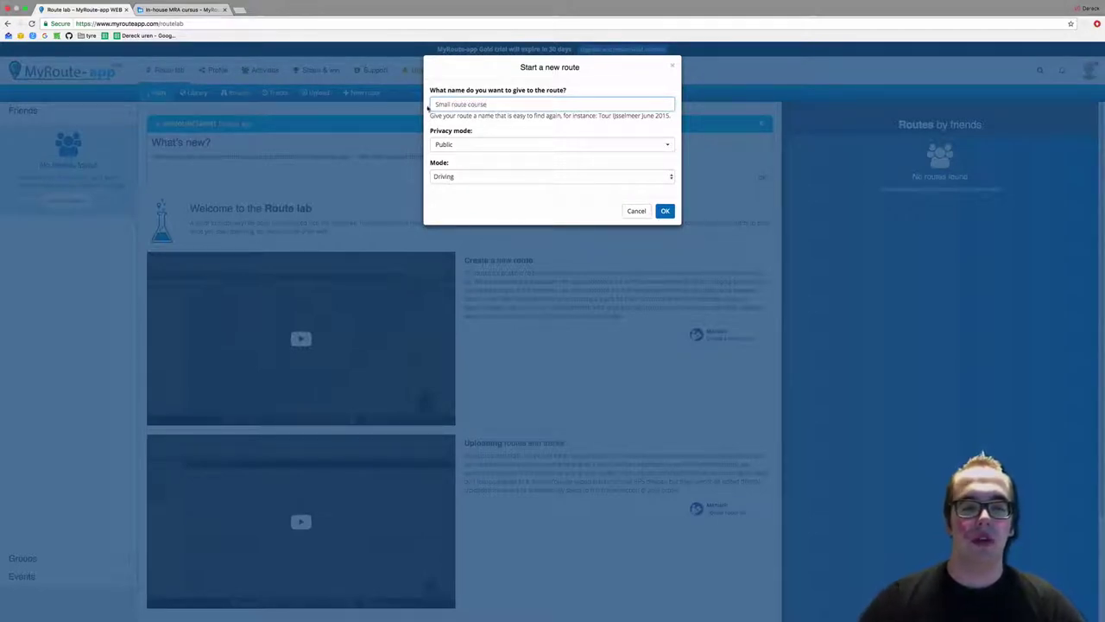
{"action": "left_click", "coordinate": [457, 146]}
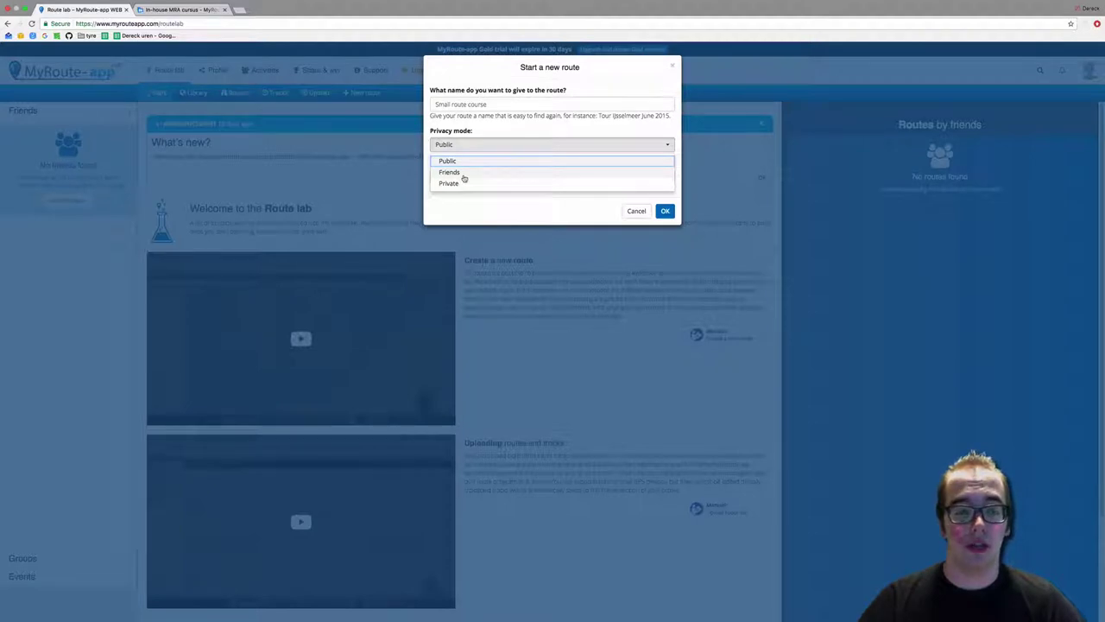
{"action": "left_click", "coordinate": [470, 162]}
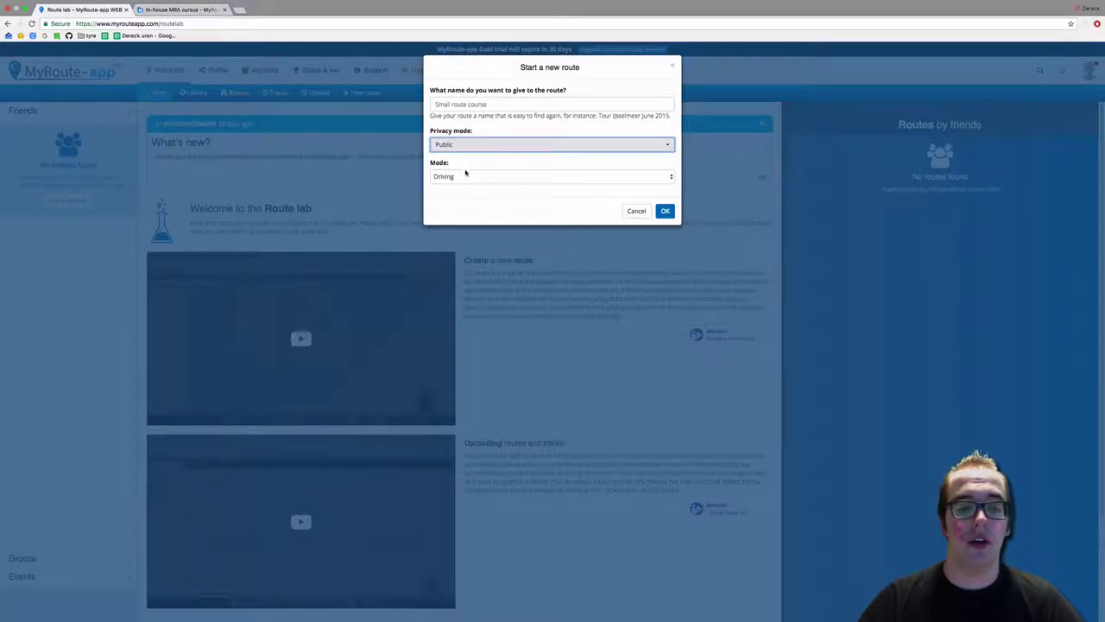
{"action": "left_click", "coordinate": [466, 179]}
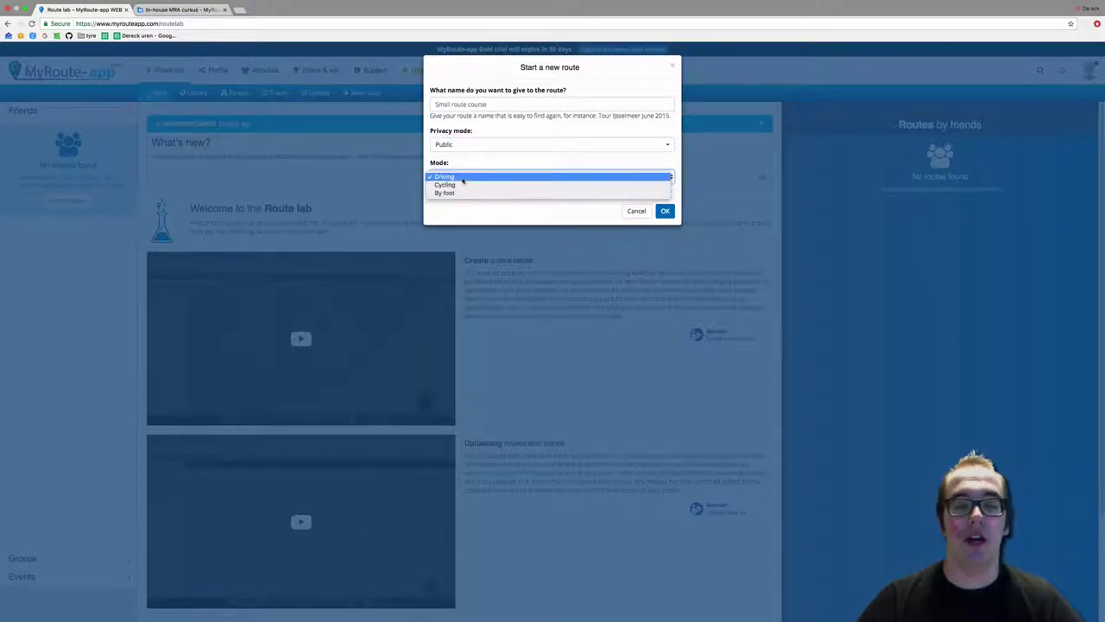
{"action": "left_click", "coordinate": [461, 178]}
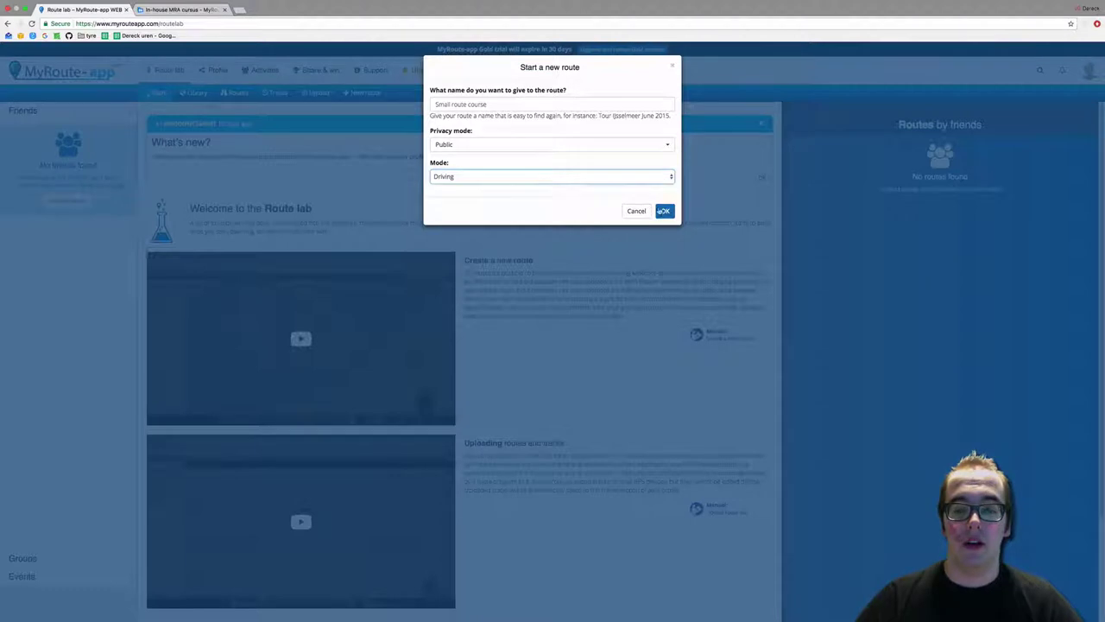
{"action": "left_click", "coordinate": [663, 212]}
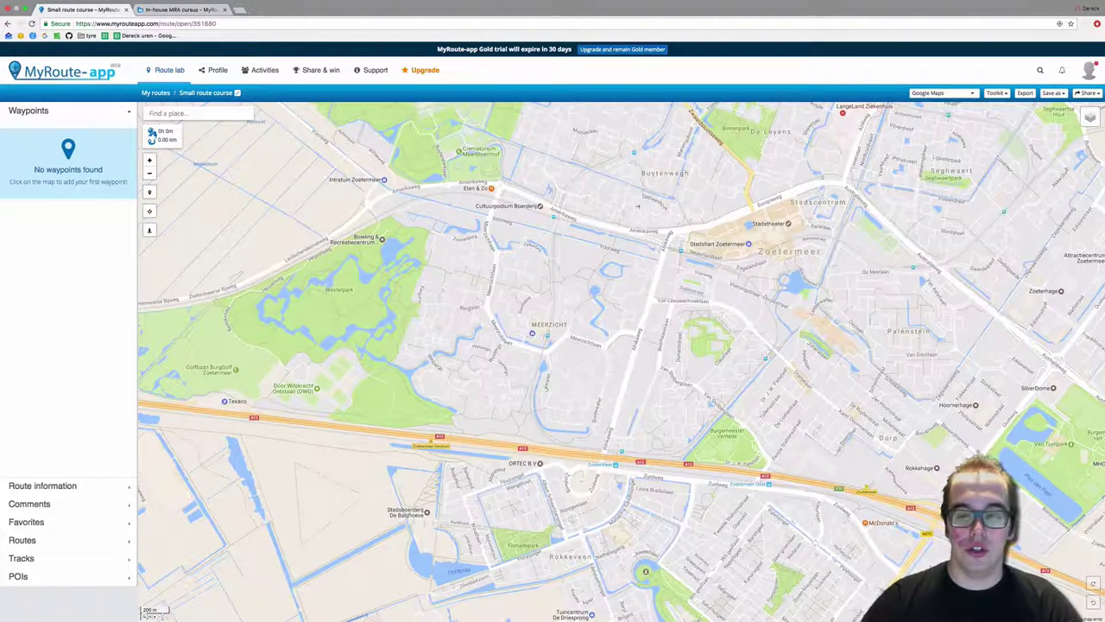
Step: Place a waypoint on Amerikaweg, Zoetermeer, keeping its street address as the name
{"action": "left_click", "coordinate": [620, 229]}
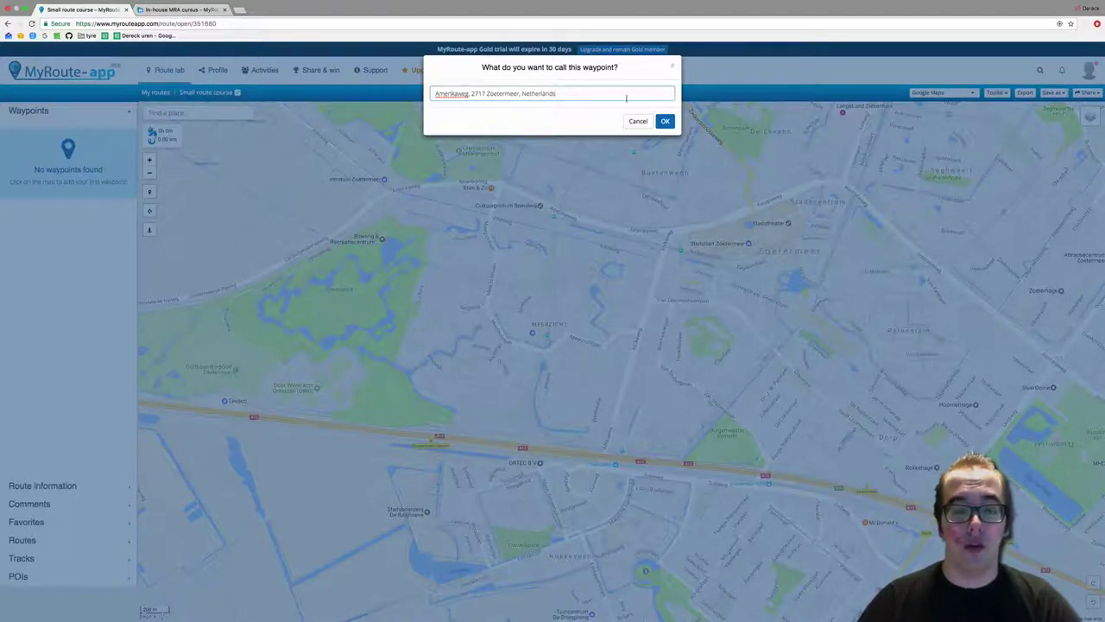
{"action": "triple_click", "coordinate": [627, 98]}
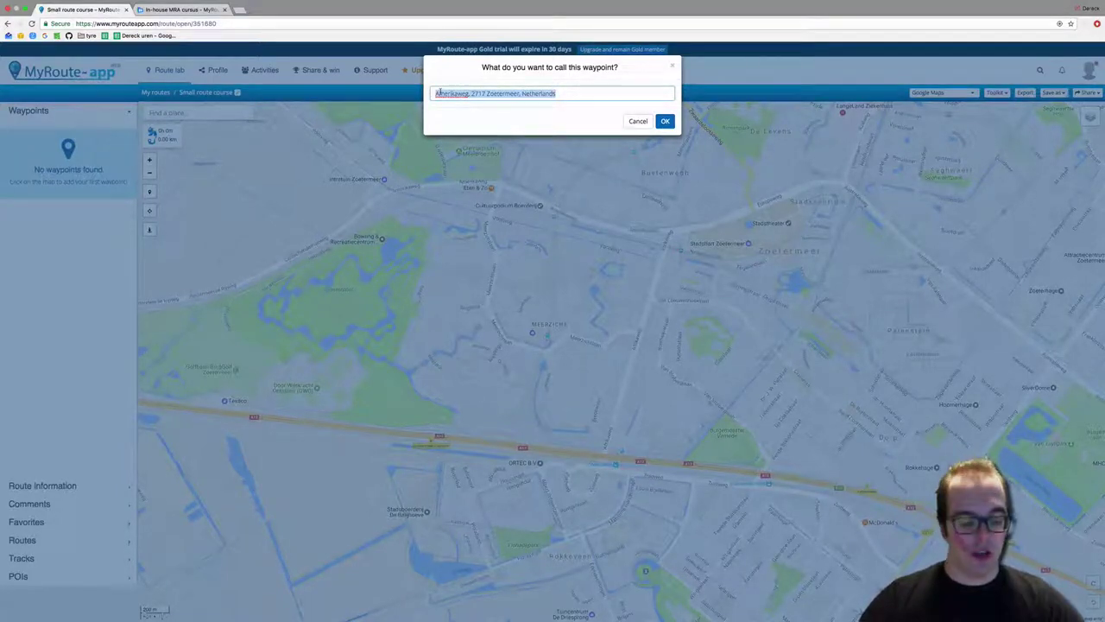
{"action": "type", "text": "Starting point"}
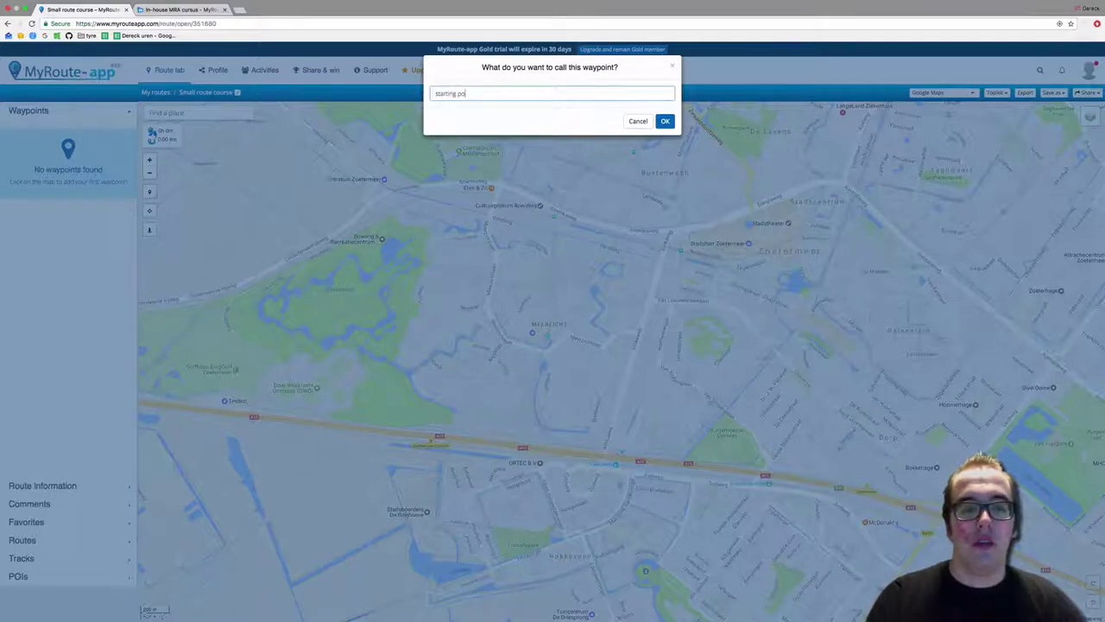
{"action": "key", "text": "super+z"}
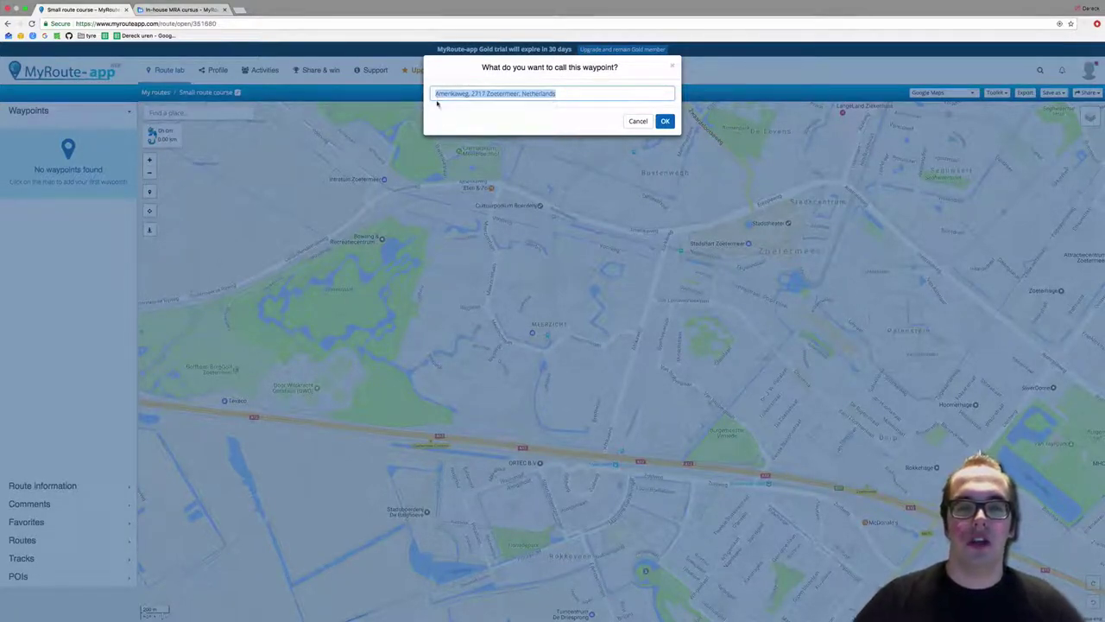
{"action": "left_click", "coordinate": [470, 114]}
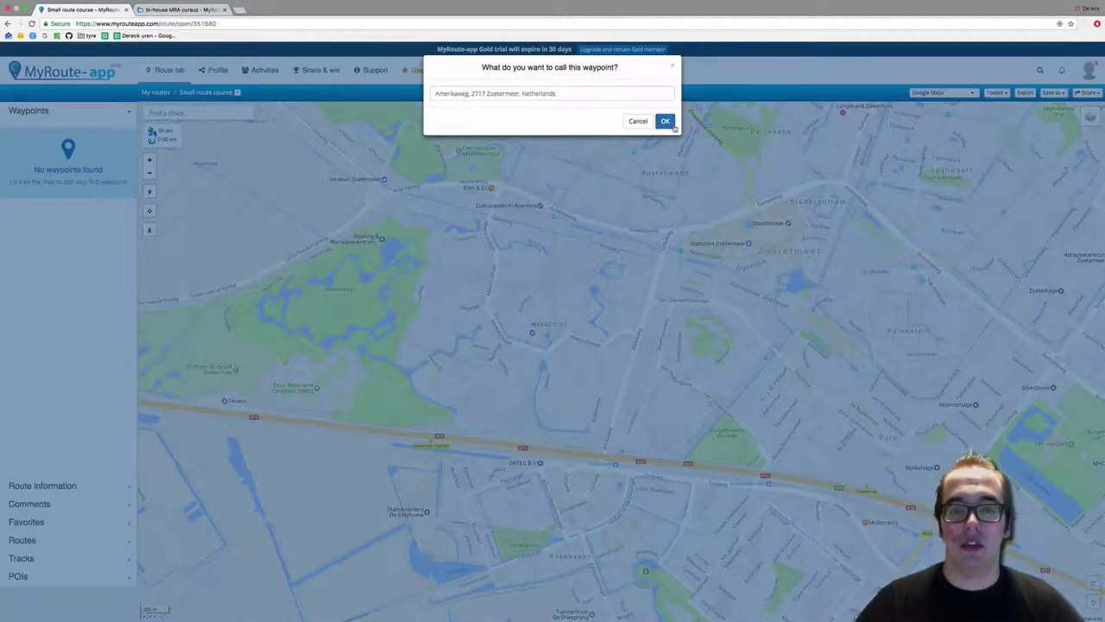
{"action": "left_click", "coordinate": [664, 121]}
{"action": "scroll", "coordinate": [641, 188], "scroll_direction": "down", "scroll_amount": 1}
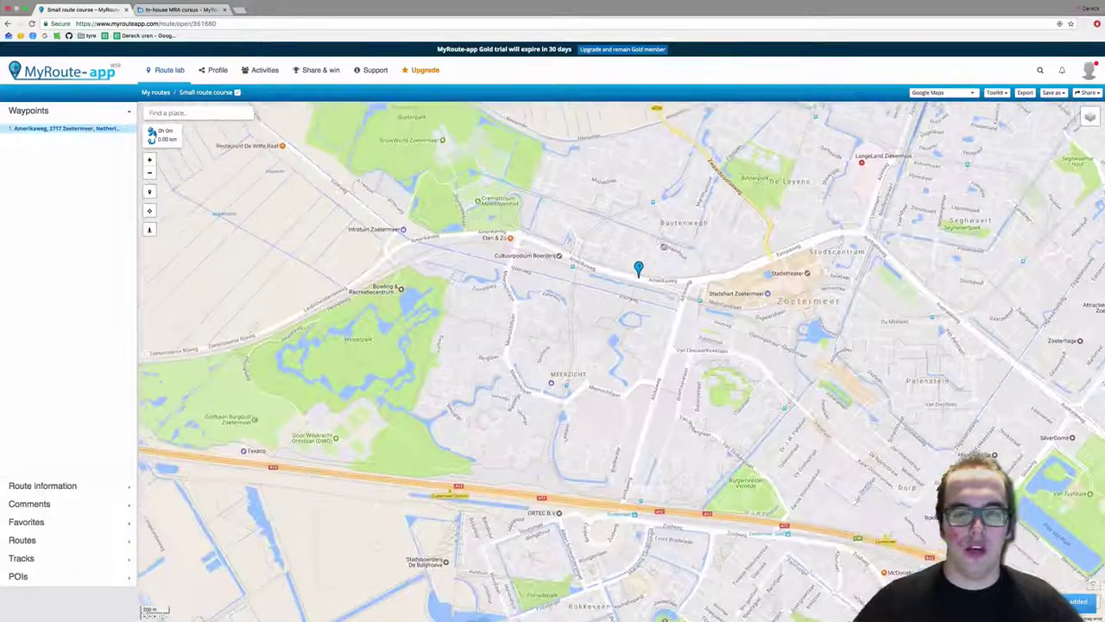
{"action": "scroll", "coordinate": [665, 242], "scroll_direction": "down", "scroll_amount": 1}
{"action": "scroll", "coordinate": [656, 259], "scroll_direction": "up", "scroll_amount": 2}
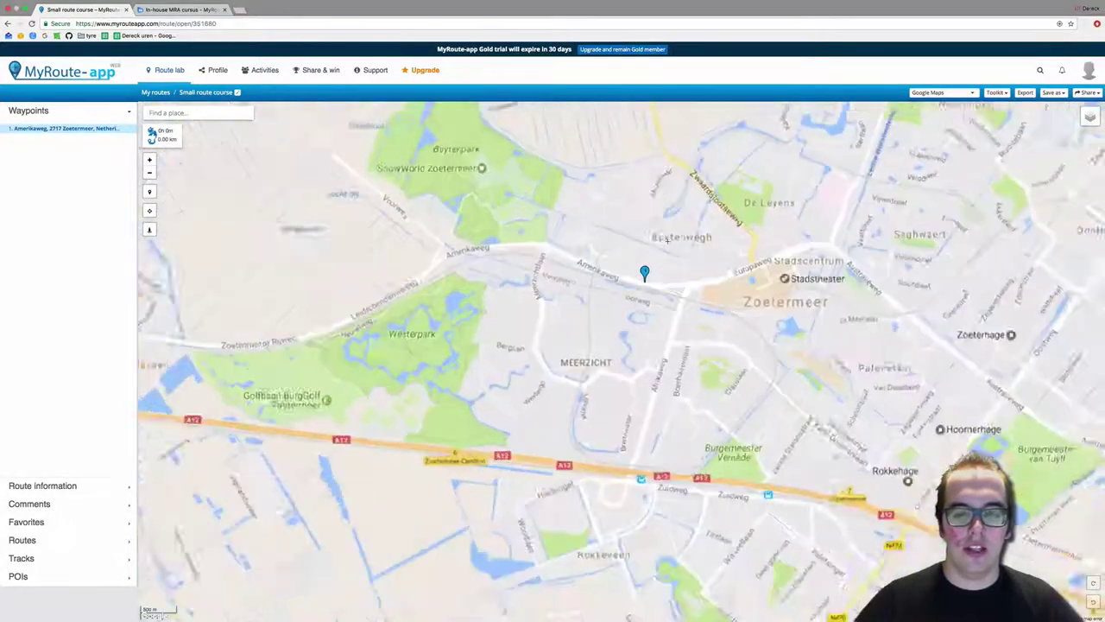
Step: Search for London and add Trafalgar Square as the second waypoint
{"action": "left_click", "coordinate": [207, 113]}
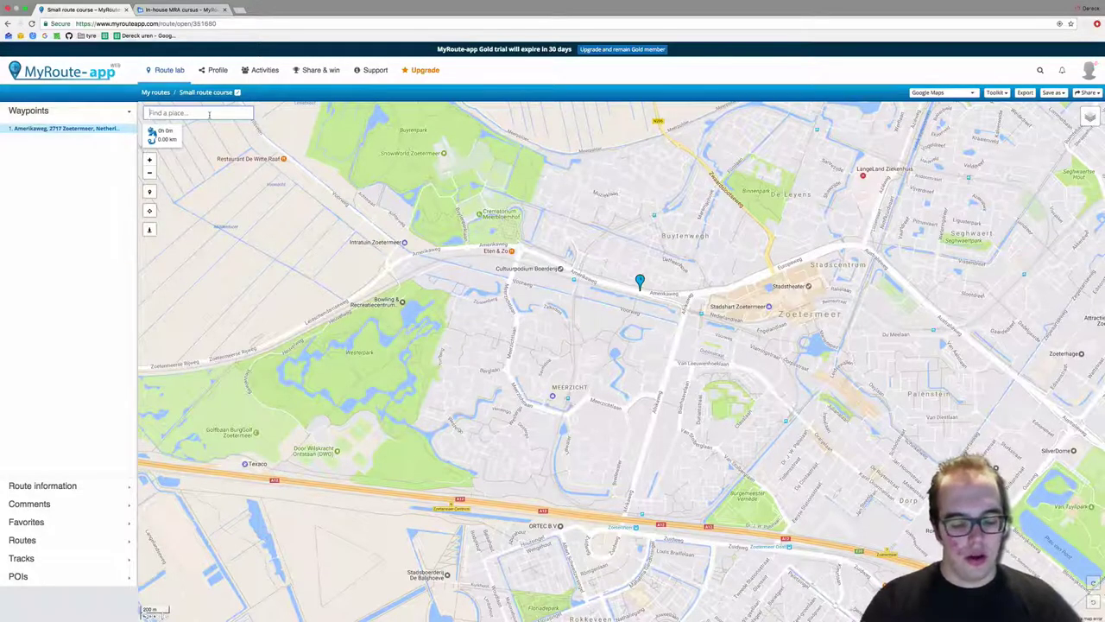
{"action": "type", "text": "London"}
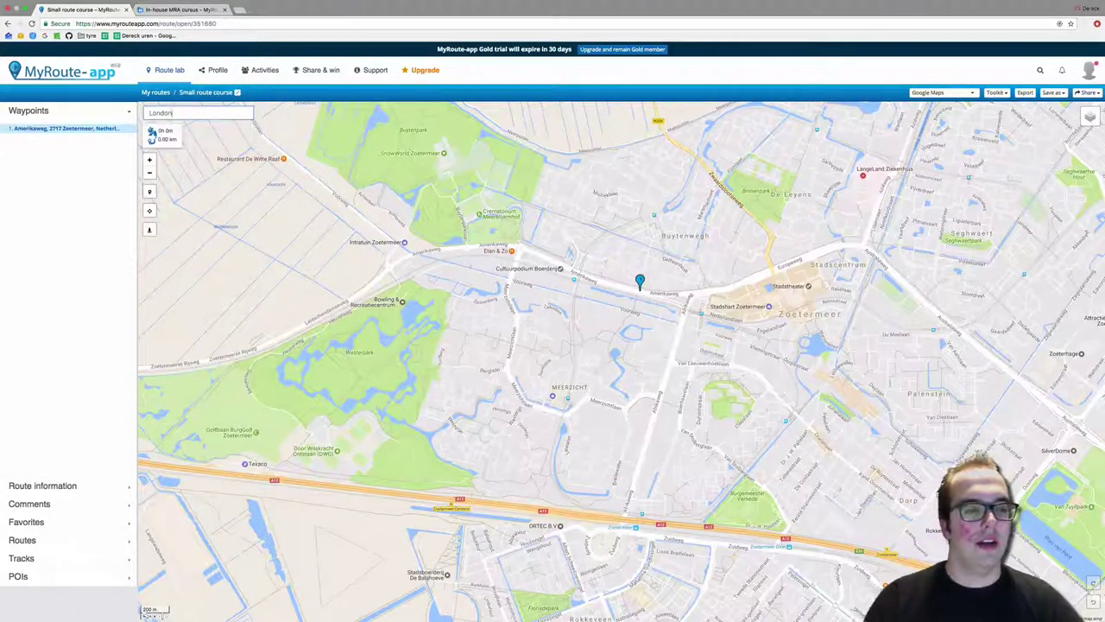
{"action": "key", "text": "Return"}
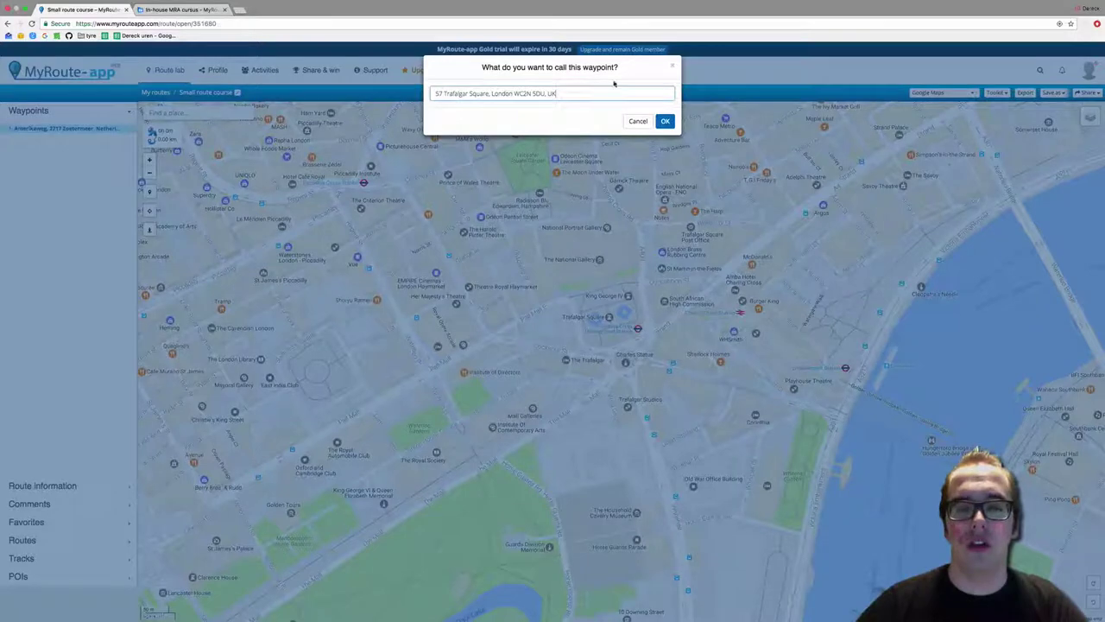
{"action": "left_click", "coordinate": [663, 124]}
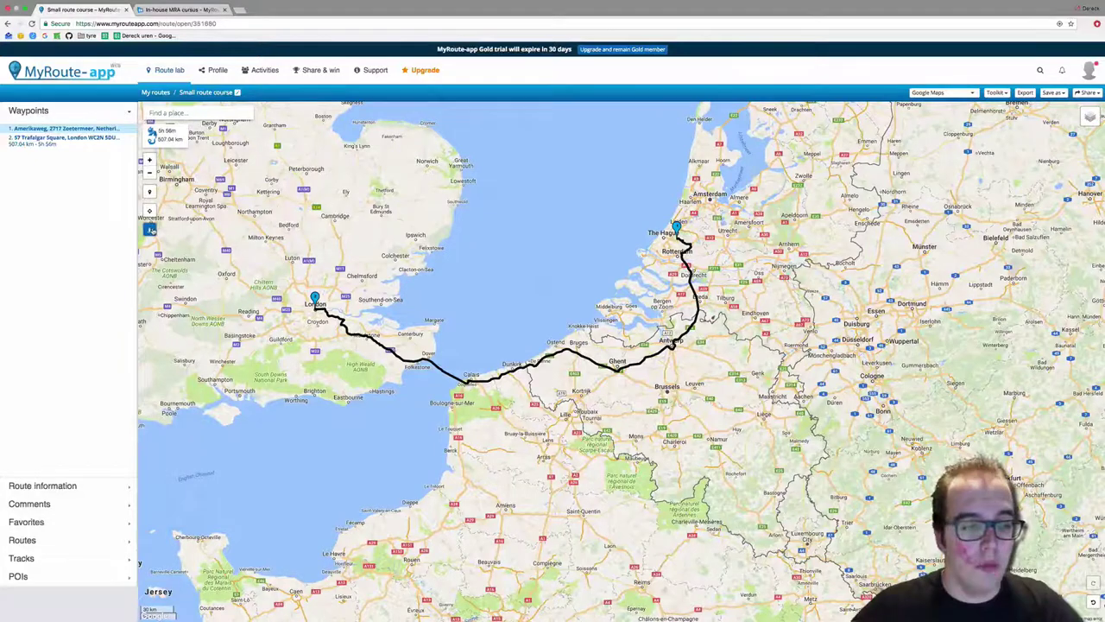
Step: Reveal the blue Street View coverage and zoom in on Kent near Ashford
{"action": "mouse_move", "coordinate": [150, 229]}
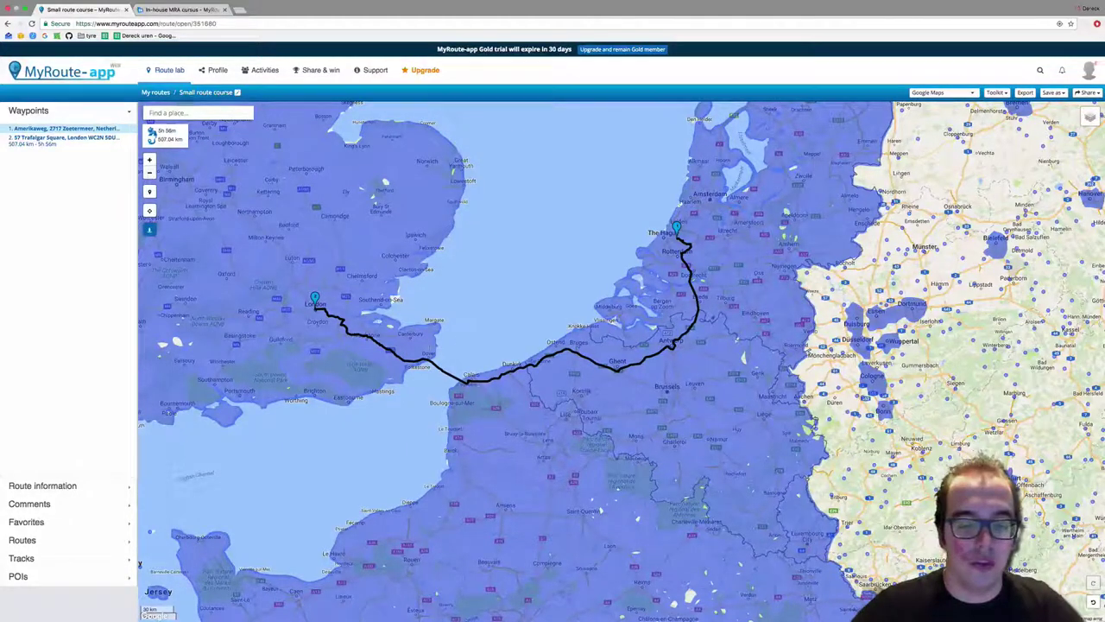
{"action": "scroll", "coordinate": [427, 337], "scroll_direction": "up", "scroll_amount": 5}
{"action": "scroll", "coordinate": [335, 335], "scroll_direction": "up", "scroll_amount": 5}
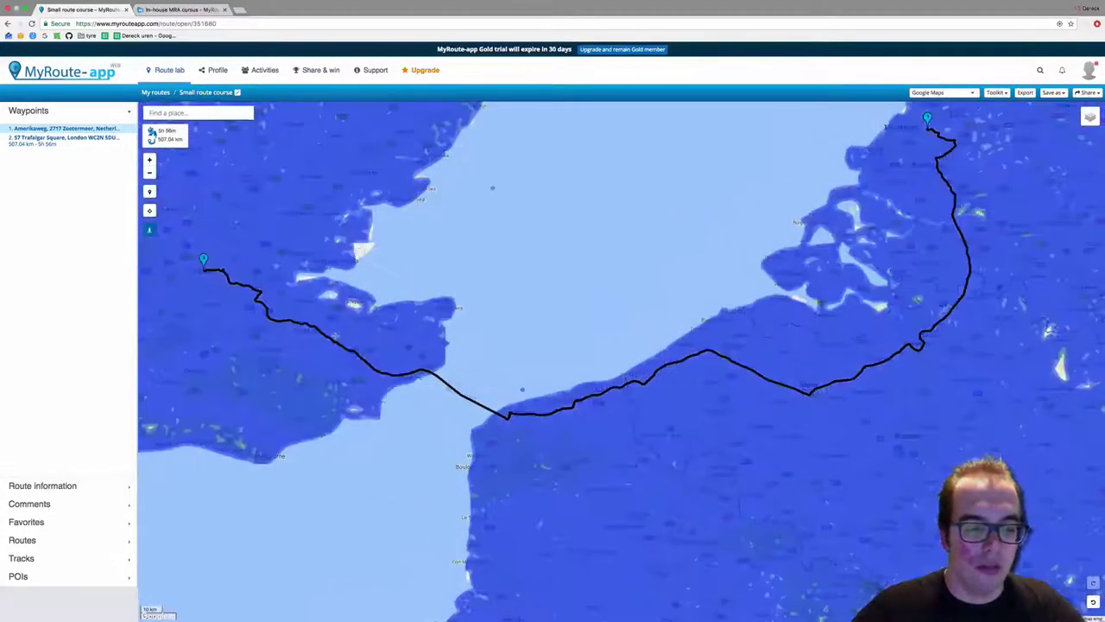
{"action": "scroll", "coordinate": [335, 335], "scroll_direction": "up", "scroll_amount": 3}
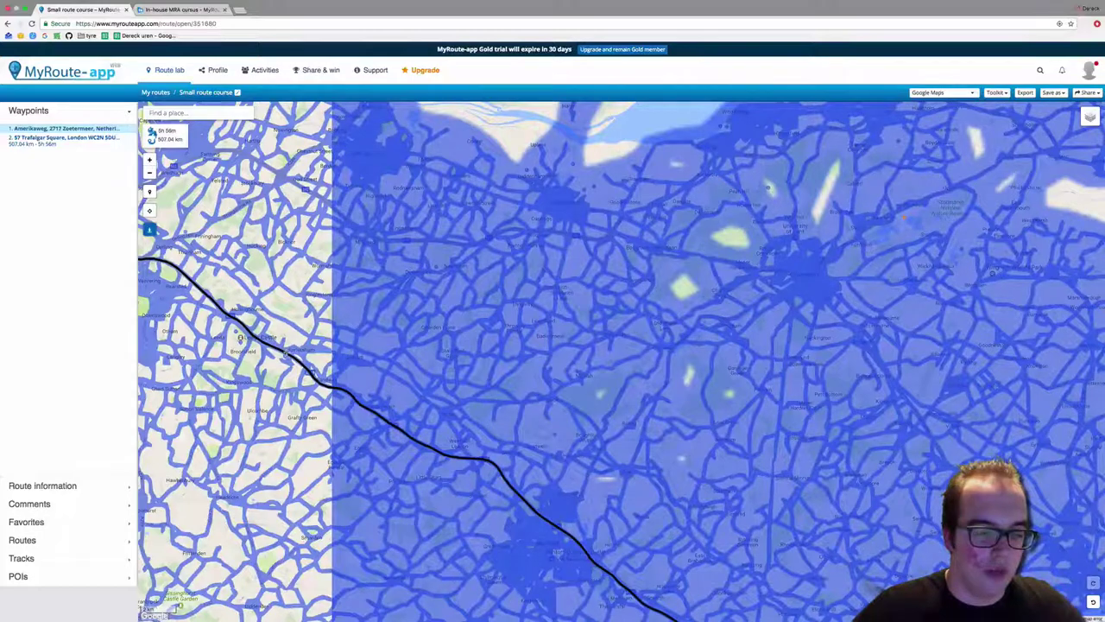
Step: Look along Ashford Rd in Street View, briefly in full screen
{"action": "left_click_drag", "start_coordinate": [287, 352], "coordinate": [286, 352]}
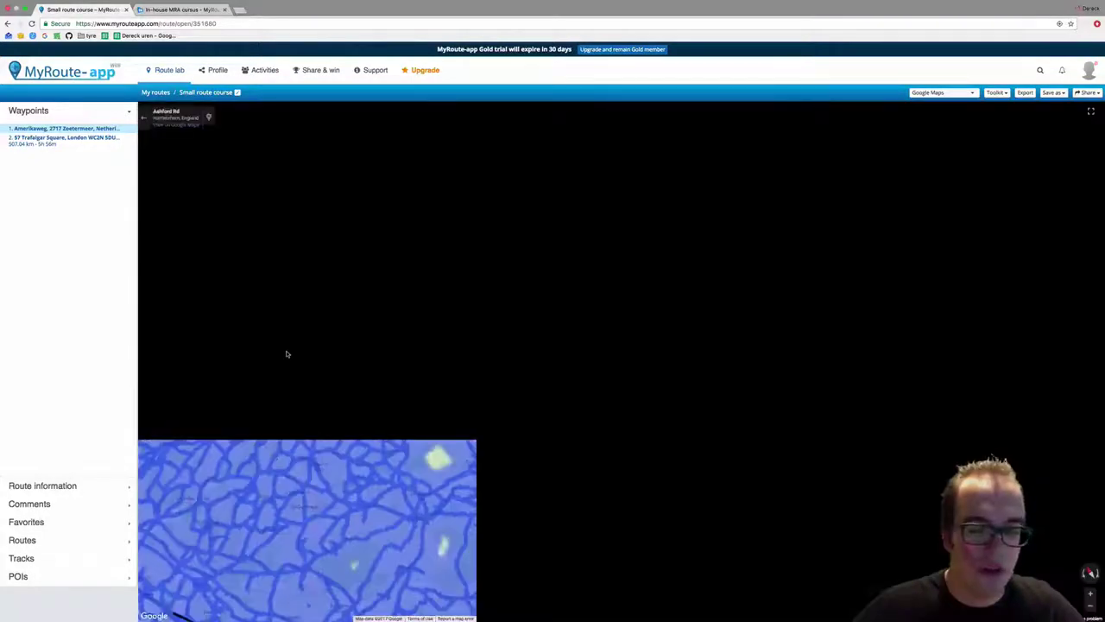
{"action": "key", "text": "Right"}
{"action": "key", "text": "Right"}
{"action": "key", "text": "Right"}
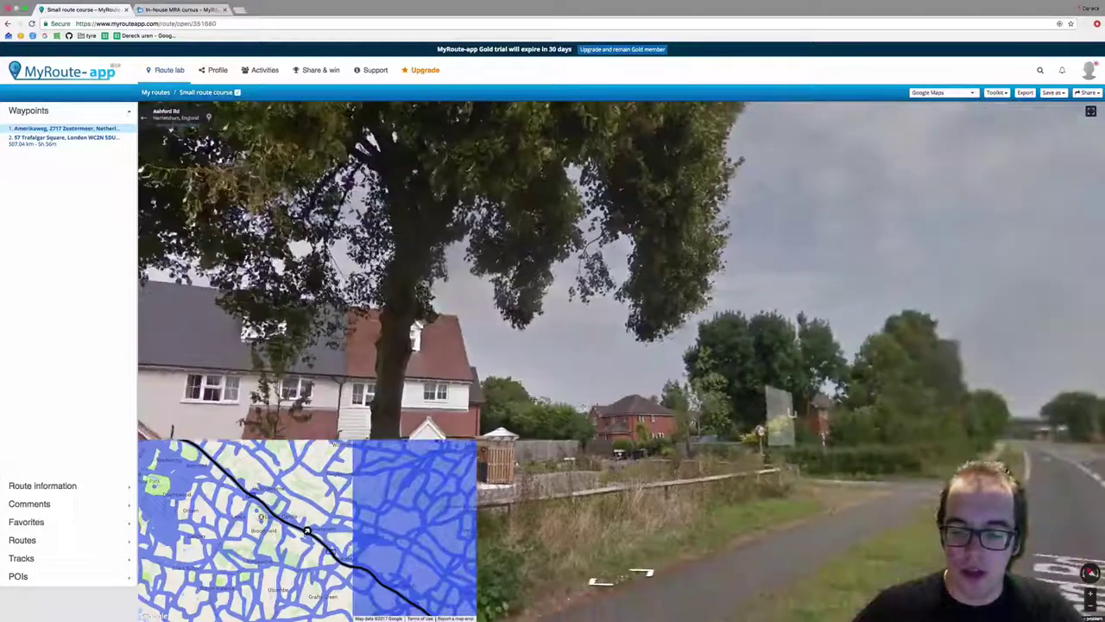
{"action": "key", "text": "Up"}
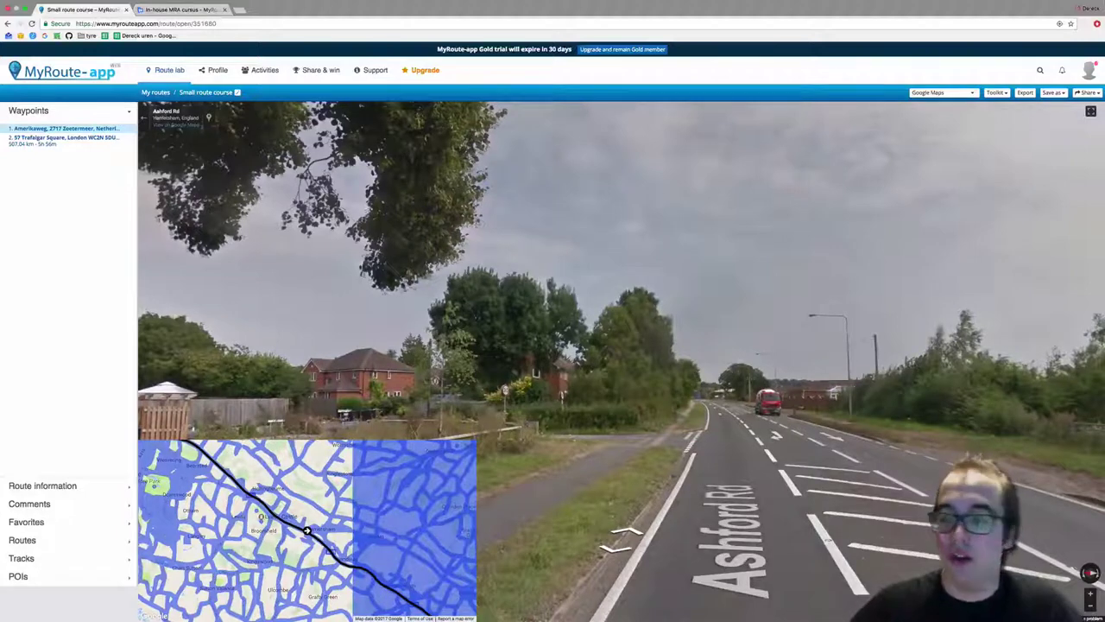
{"action": "left_click", "coordinate": [1091, 111]}
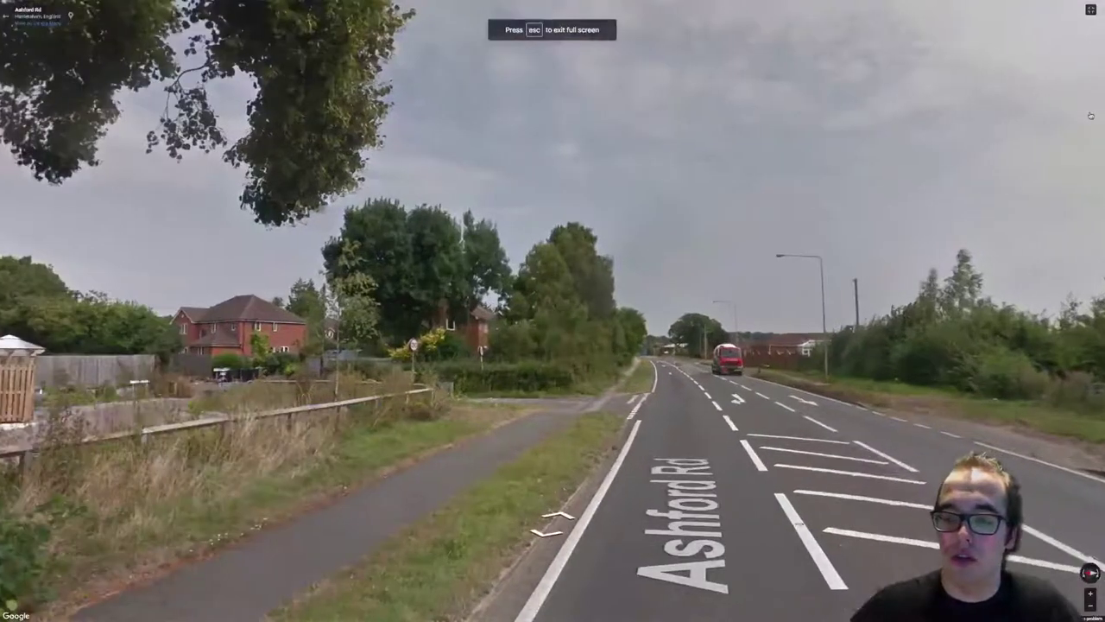
{"action": "left_click", "coordinate": [1090, 10]}
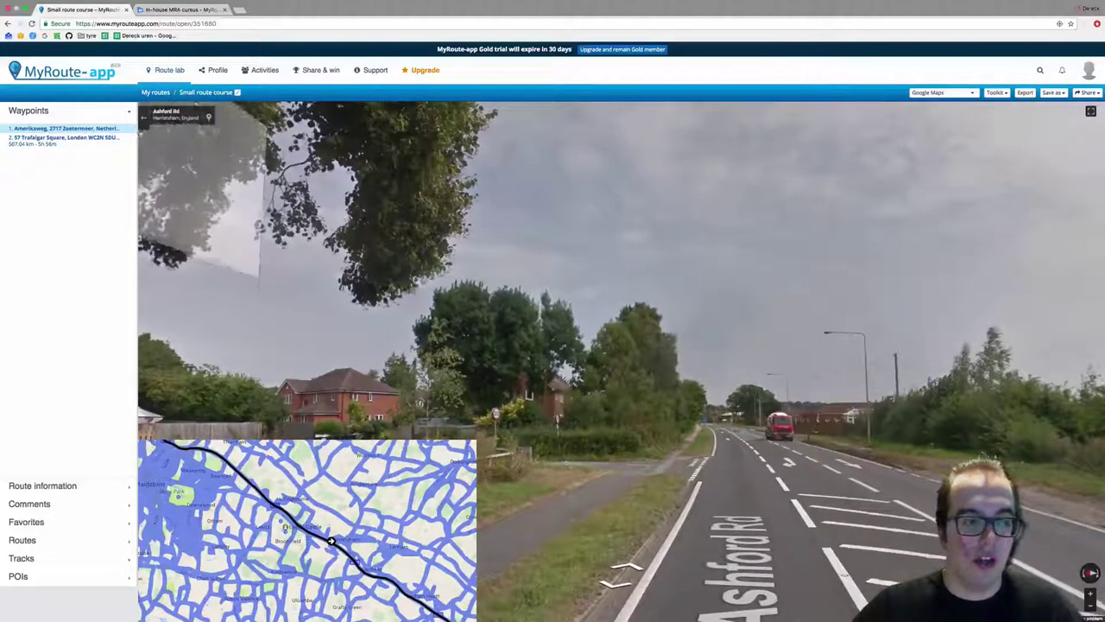
Step: Return to the map and frame the whole London–Netherlands route
{"action": "left_click", "coordinate": [143, 117]}
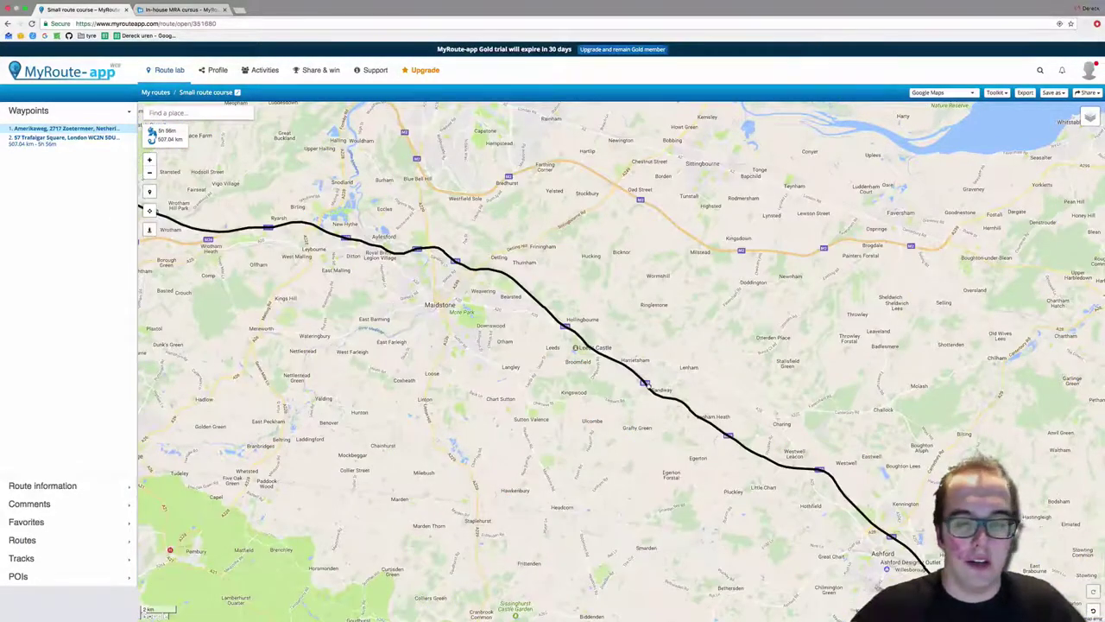
{"action": "scroll", "coordinate": [777, 418], "scroll_direction": "down", "scroll_amount": 3}
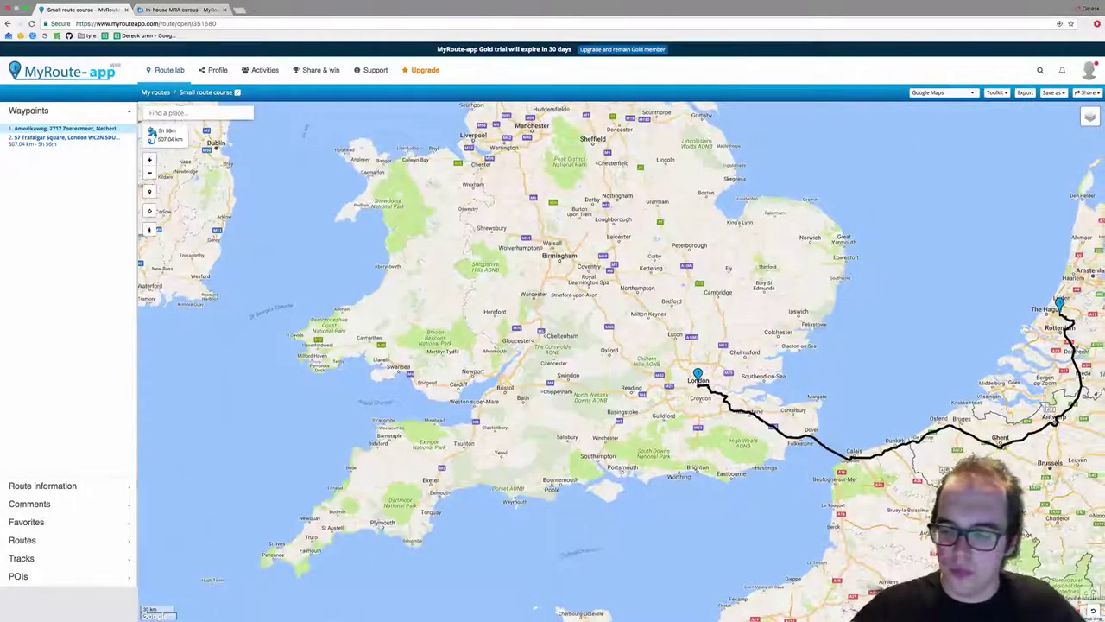
{"action": "left_click_drag", "start_coordinate": [777, 418], "coordinate": [518, 382]}
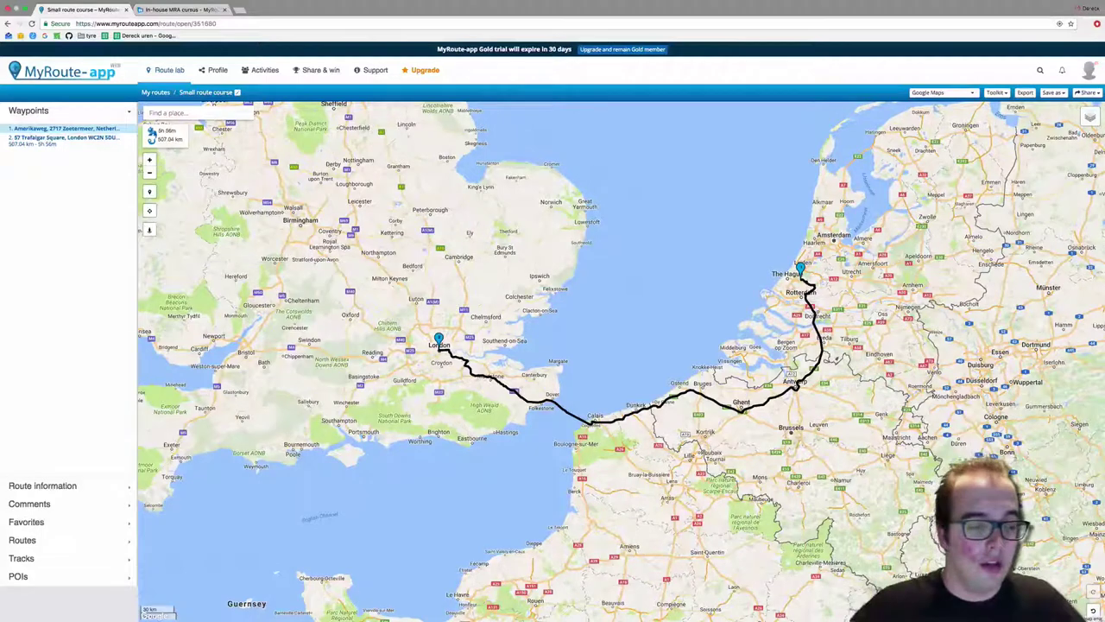
Step: Rename the route 'Change' and describe it as a route from The Netherlands to London
{"action": "left_click", "coordinate": [94, 486]}
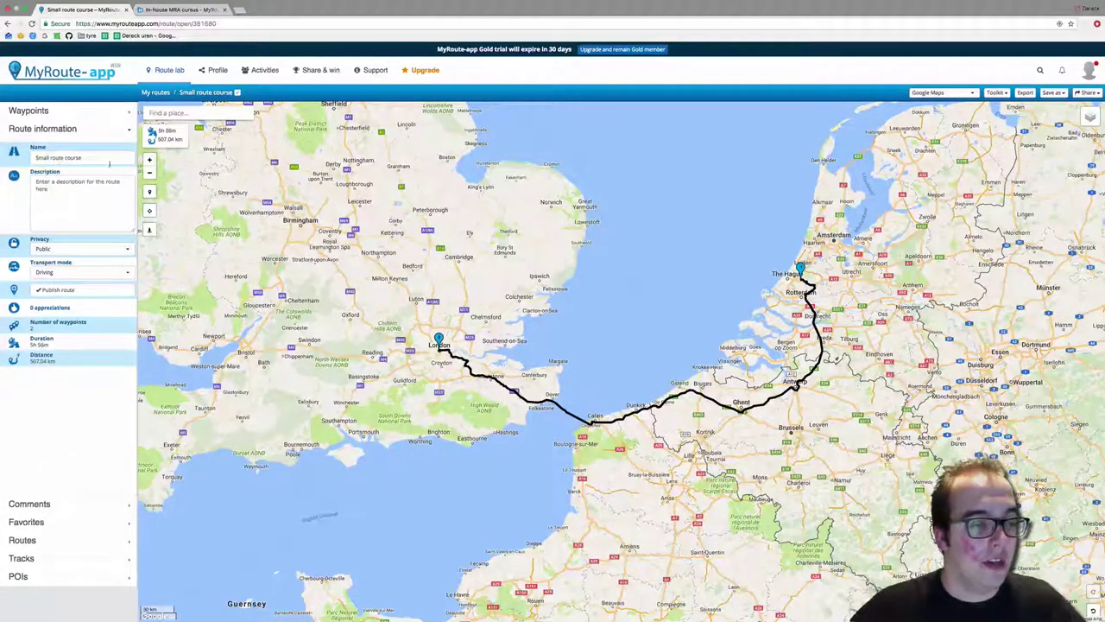
{"action": "triple_click", "coordinate": [31, 157]}
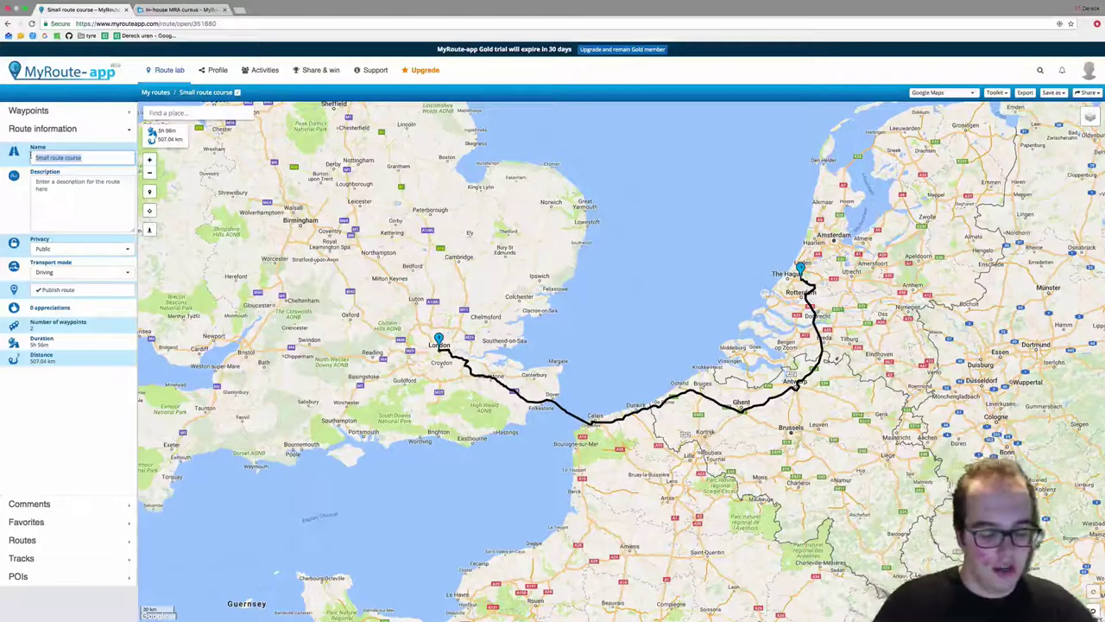
{"action": "type", "text": "Change number 2"}
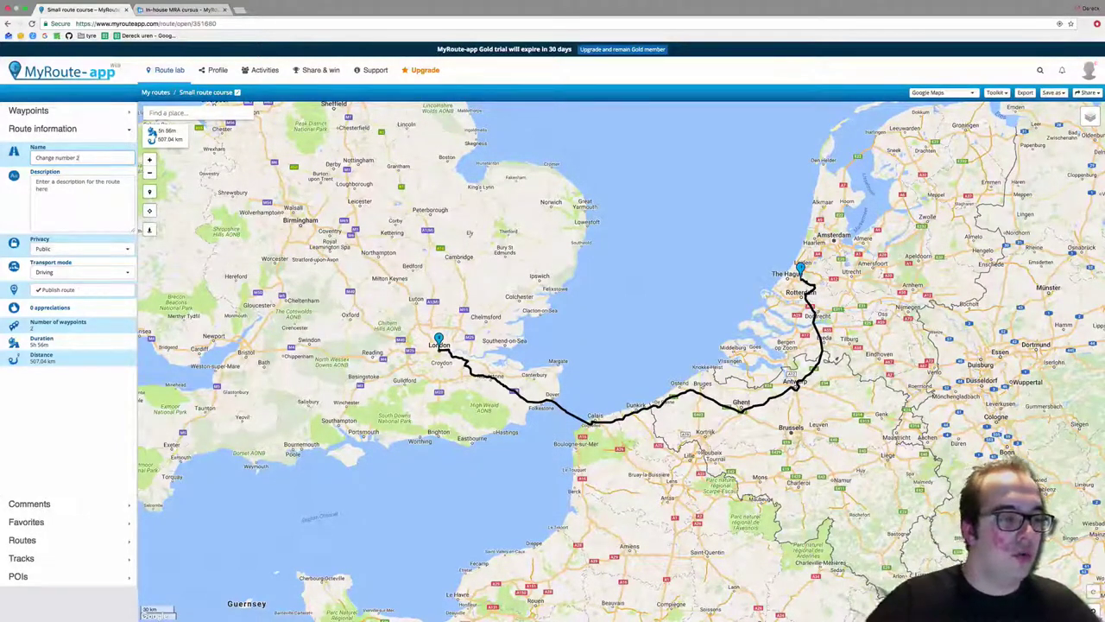
{"action": "left_click", "coordinate": [56, 195]}
{"action": "type", "text": "A rand"}
{"action": "type", "text": "e fo"}
{"action": "type", "text": "rom The Netherlands t"}
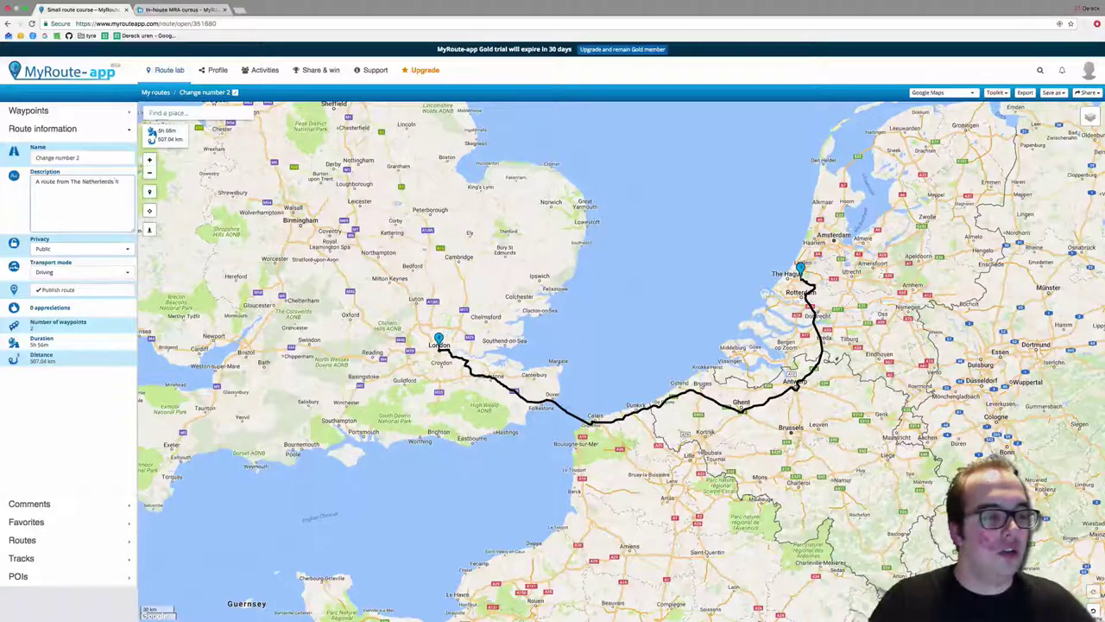
{"action": "type", "text": "o london"}
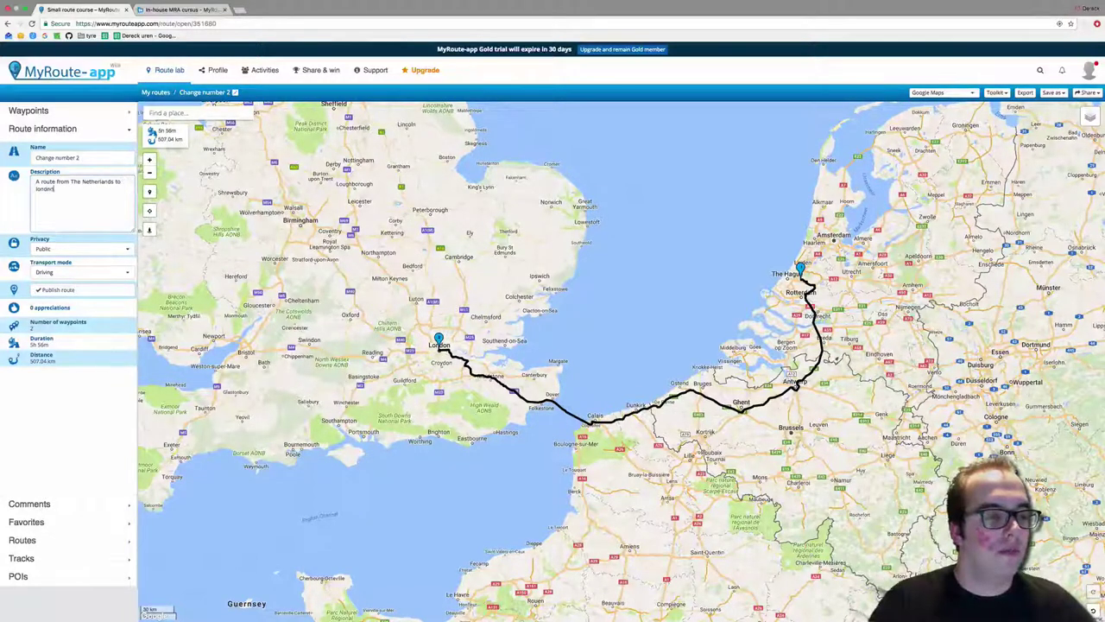
{"action": "type", "text": "don"}
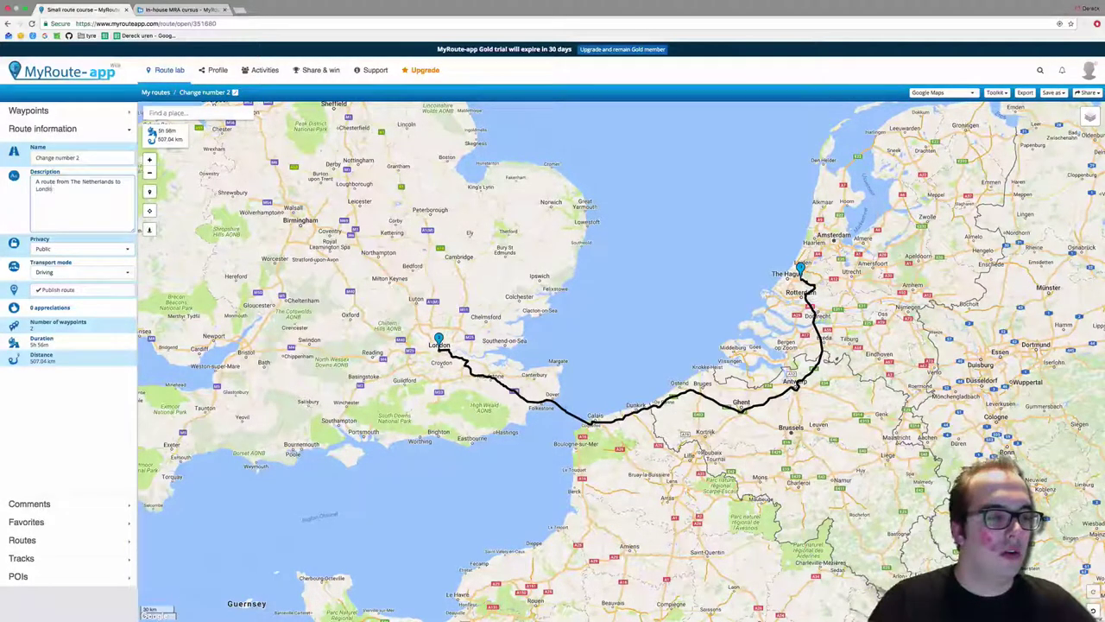
{"action": "type", "text": "."}
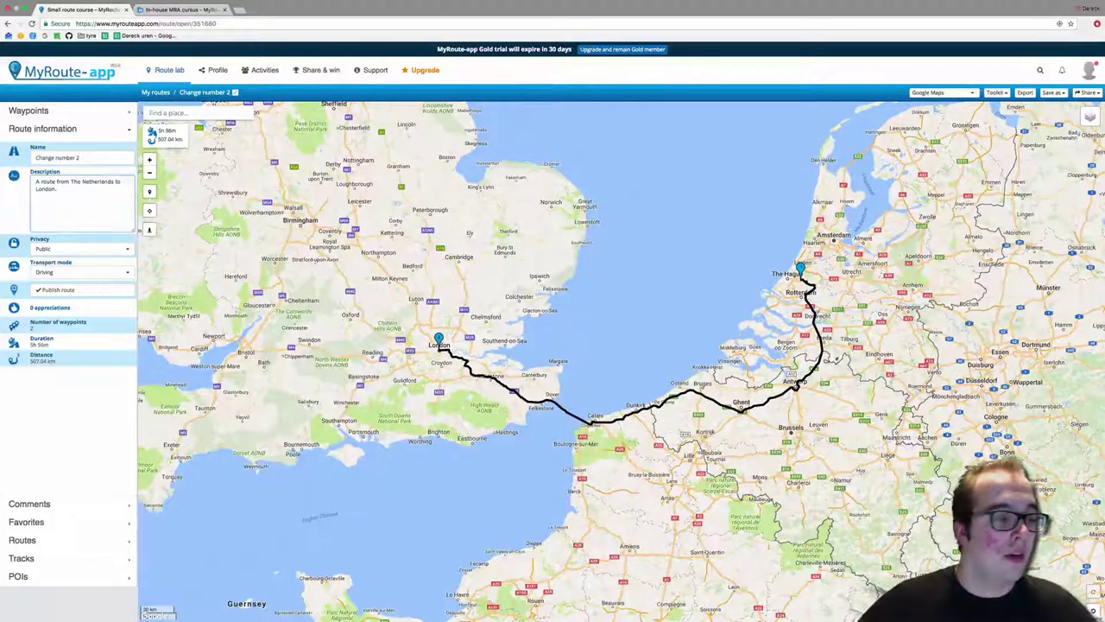
Step: Keep Public privacy and Driving mode, publish the route, and give it an appreciation
{"action": "left_click", "coordinate": [61, 249]}
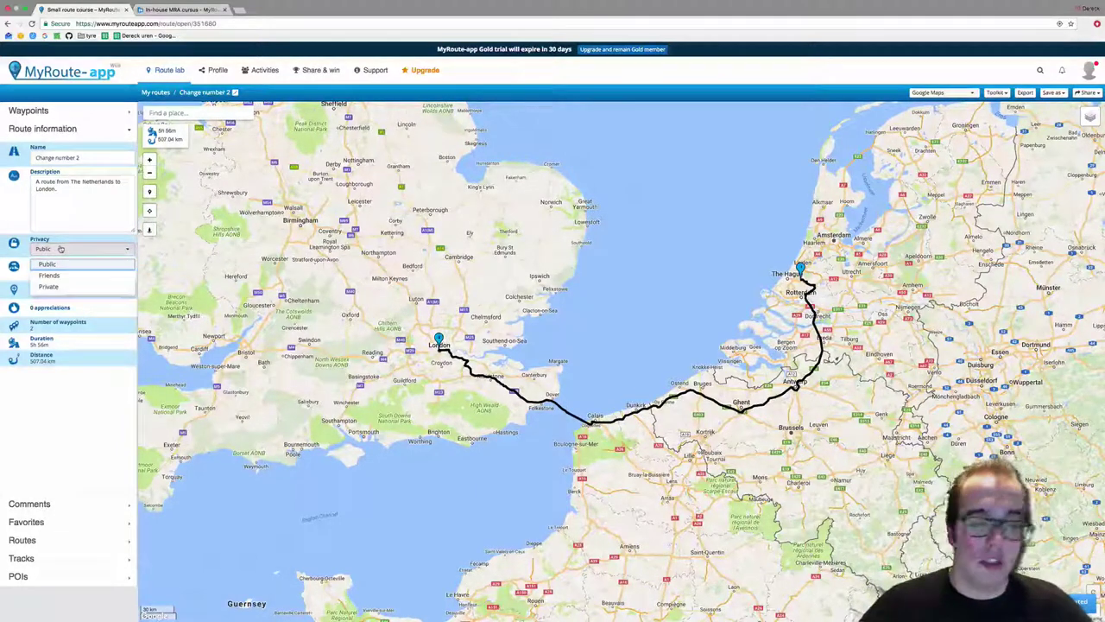
{"action": "left_click", "coordinate": [57, 264]}
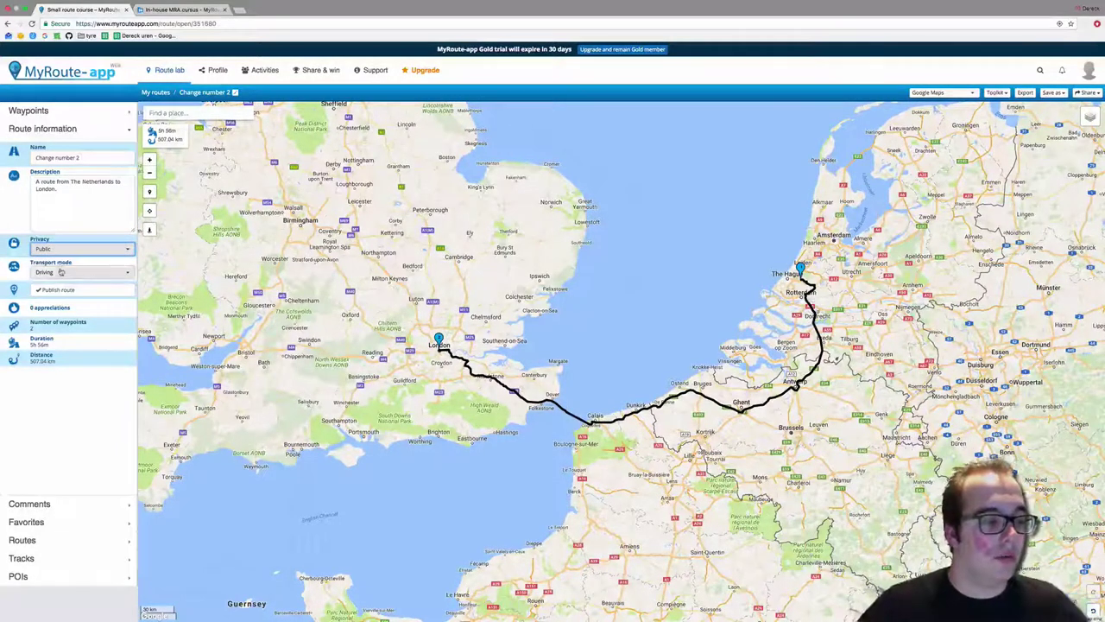
{"action": "left_click", "coordinate": [60, 272]}
{"action": "left_click", "coordinate": [61, 284]}
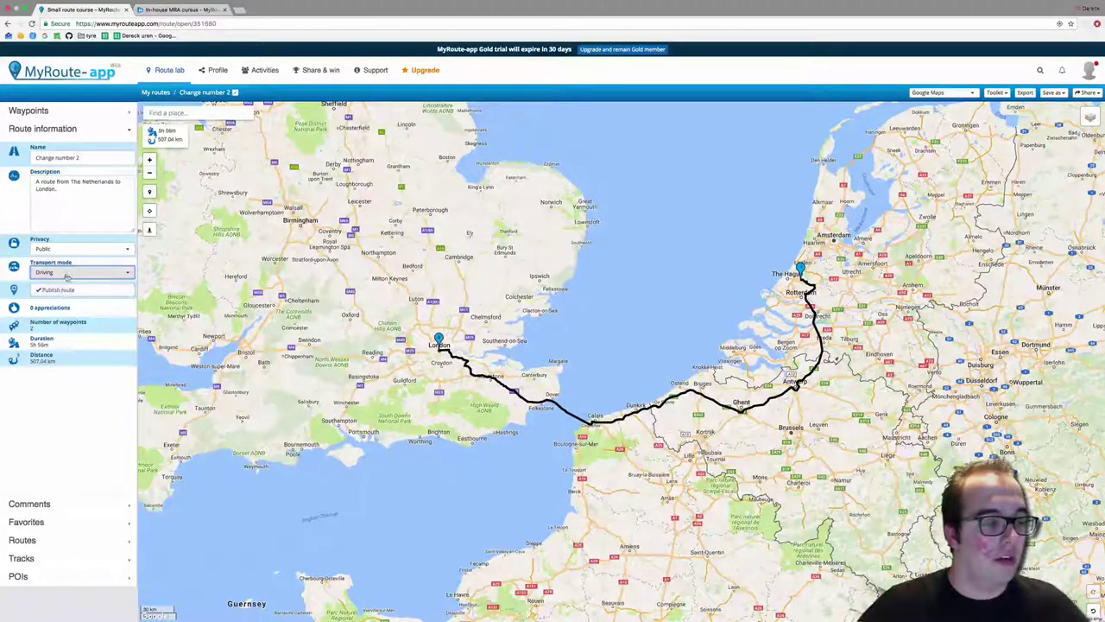
{"action": "left_click", "coordinate": [77, 292]}
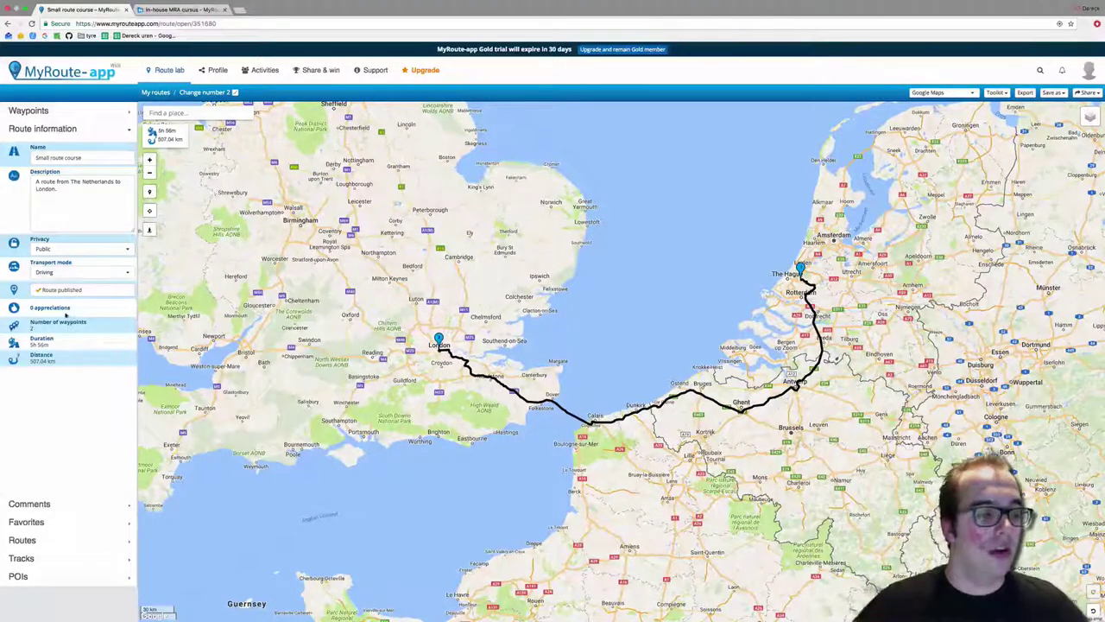
{"action": "left_click", "coordinate": [14, 307]}
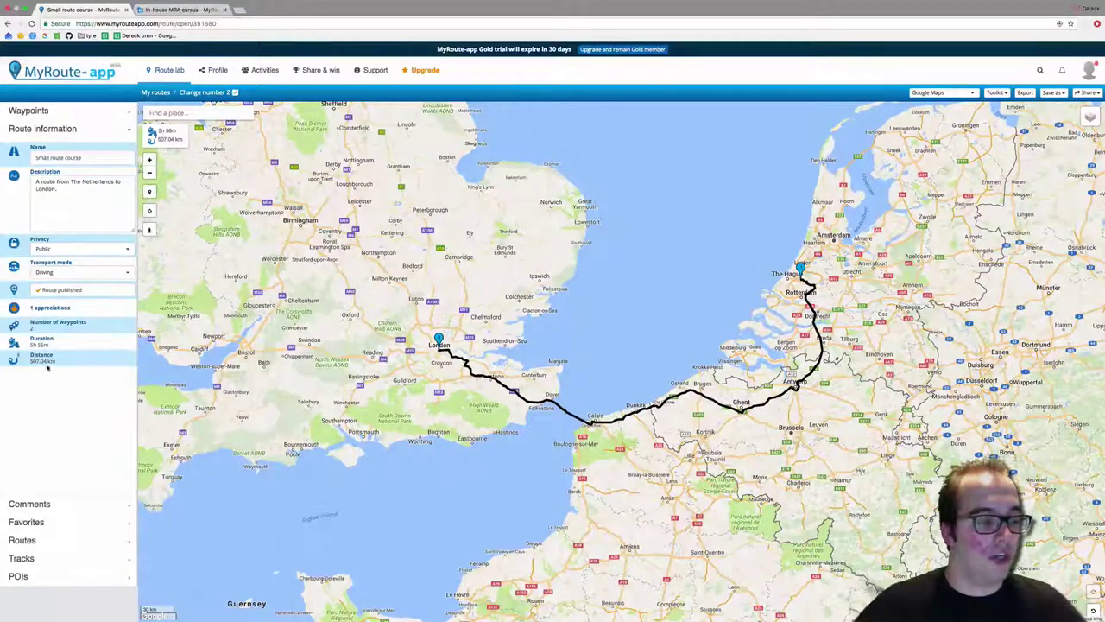
{"action": "left_click", "coordinate": [56, 506]}
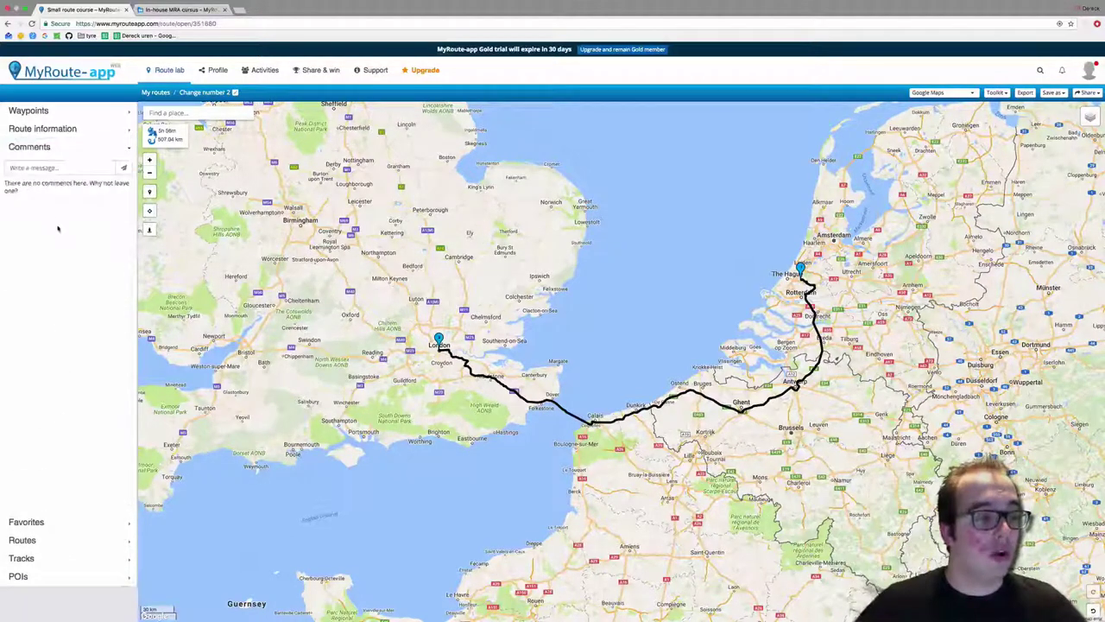
Step: Post the comment 'This route was made relatively quick' and expand the empty Favorites section
{"action": "left_click", "coordinate": [52, 169]}
{"action": "type", "text": "This"}
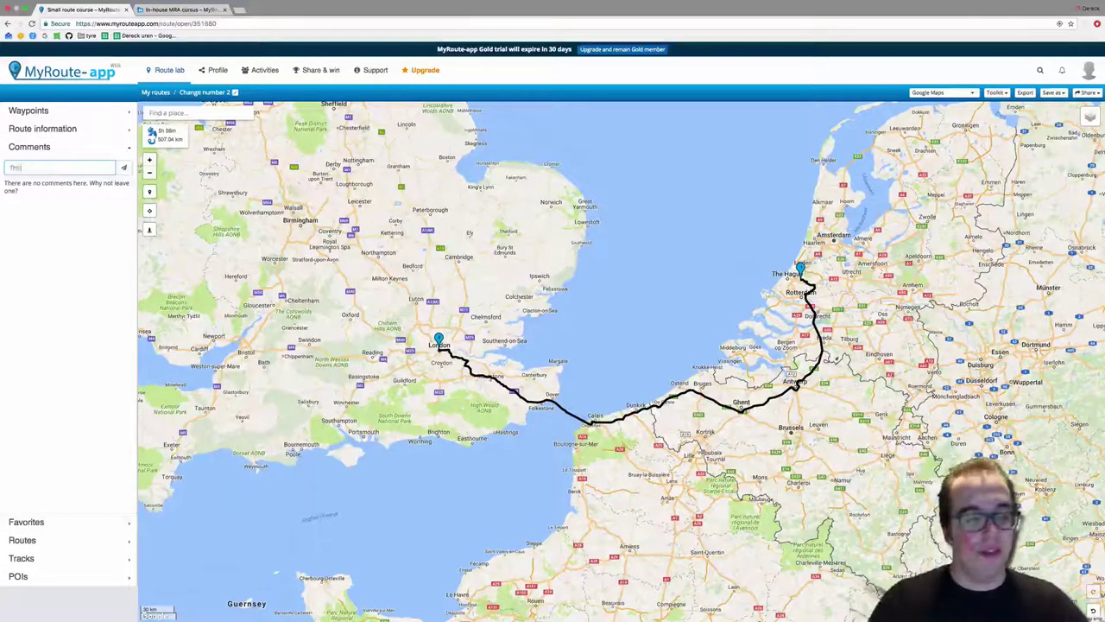
{"action": "type", "text": " route was made res"}
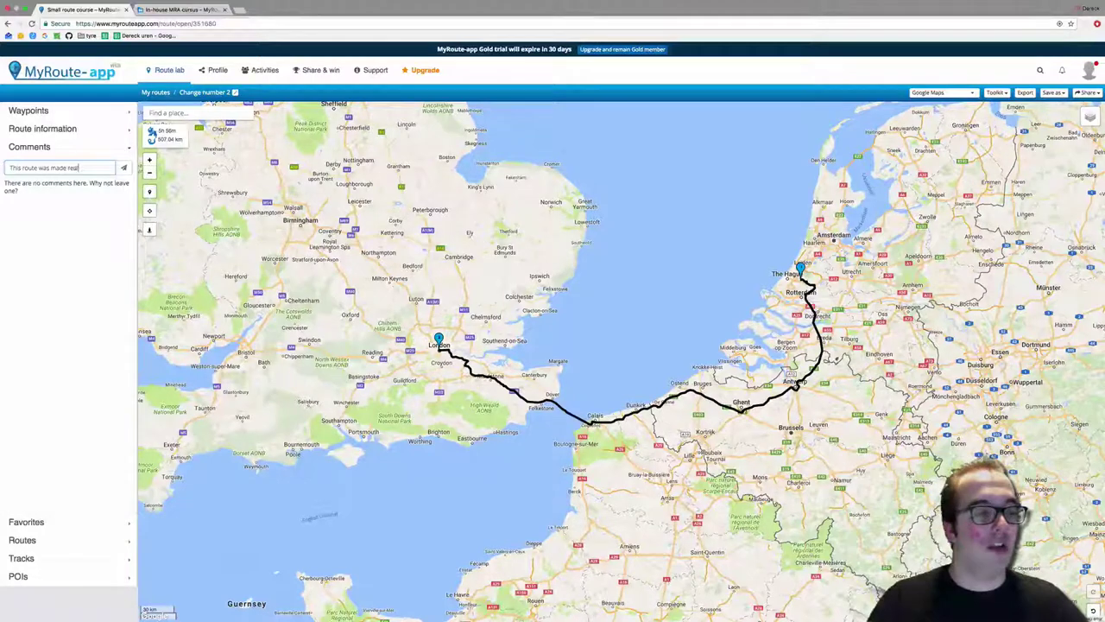
{"action": "type", "text": "atively quick."}
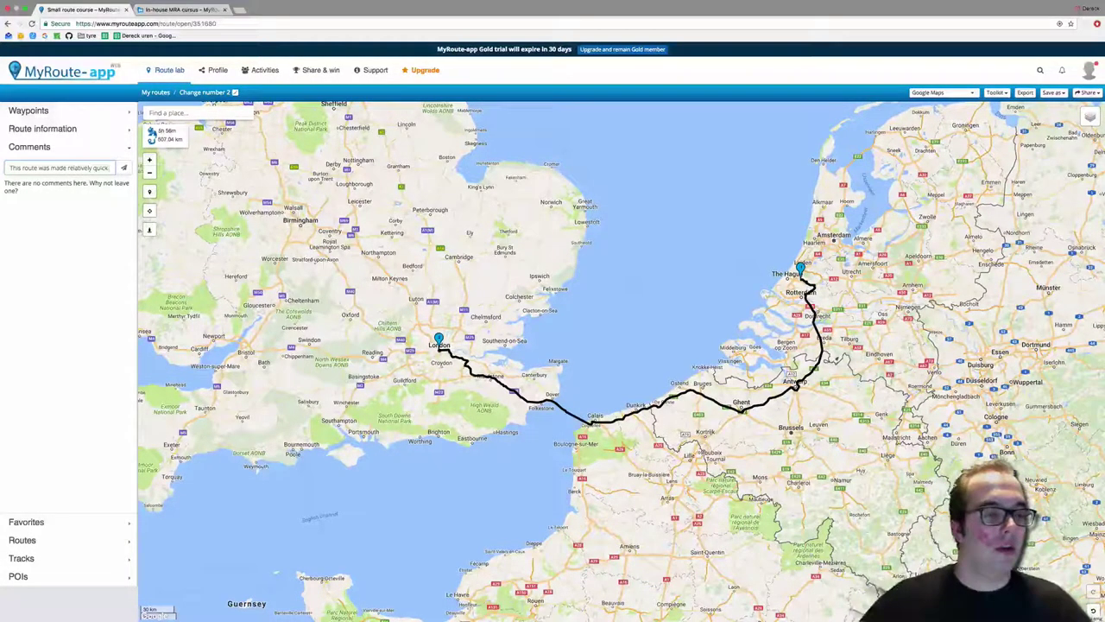
{"action": "left_click", "coordinate": [124, 168]}
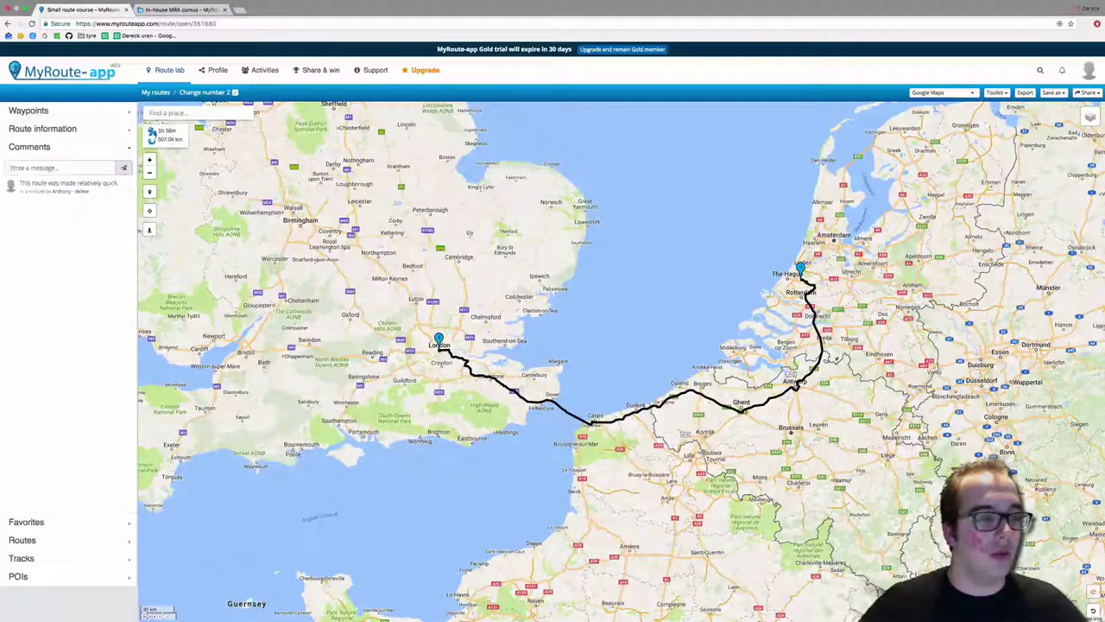
{"action": "left_click", "coordinate": [59, 525]}
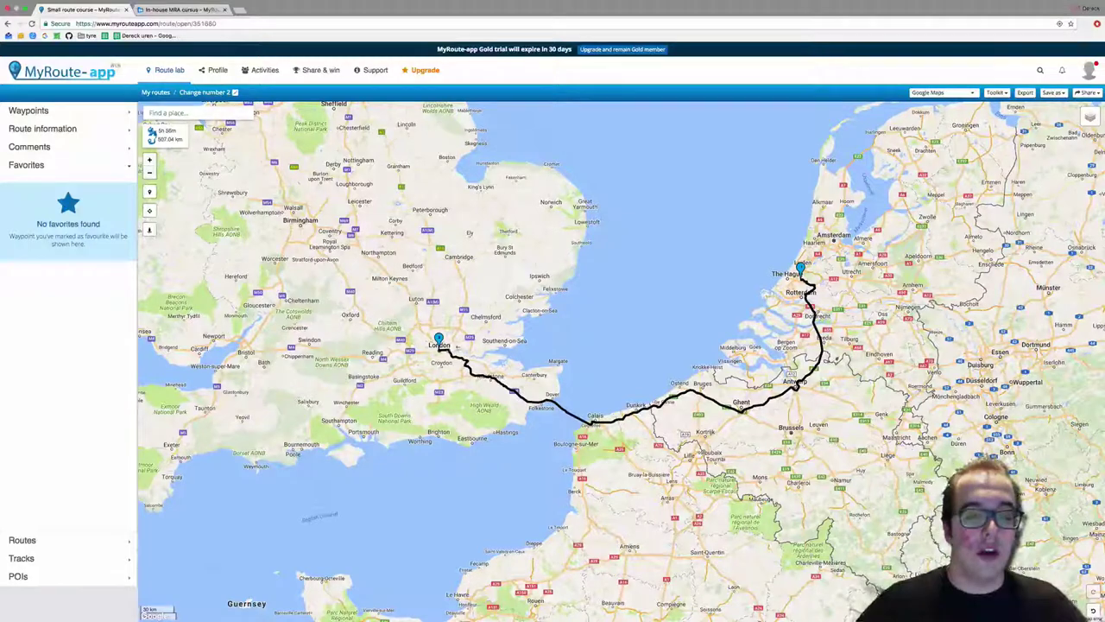
Step: Zoom to street level on the Amerikaweg waypoint and bring up its nearby-hotels booking form
{"action": "left_click", "coordinate": [801, 269]}
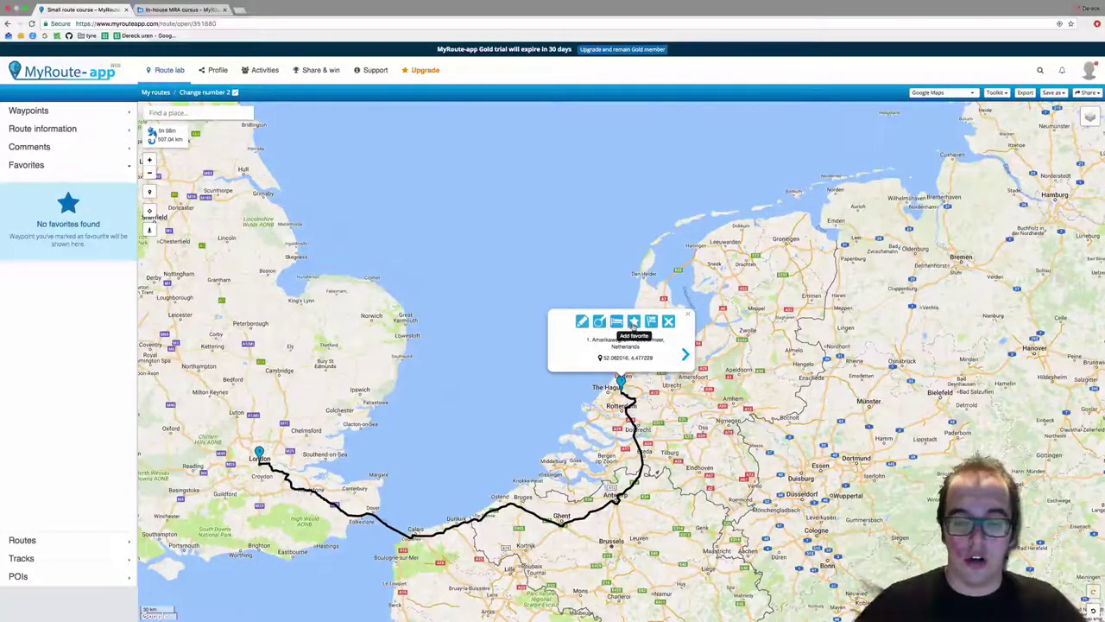
{"action": "left_click", "coordinate": [583, 322]}
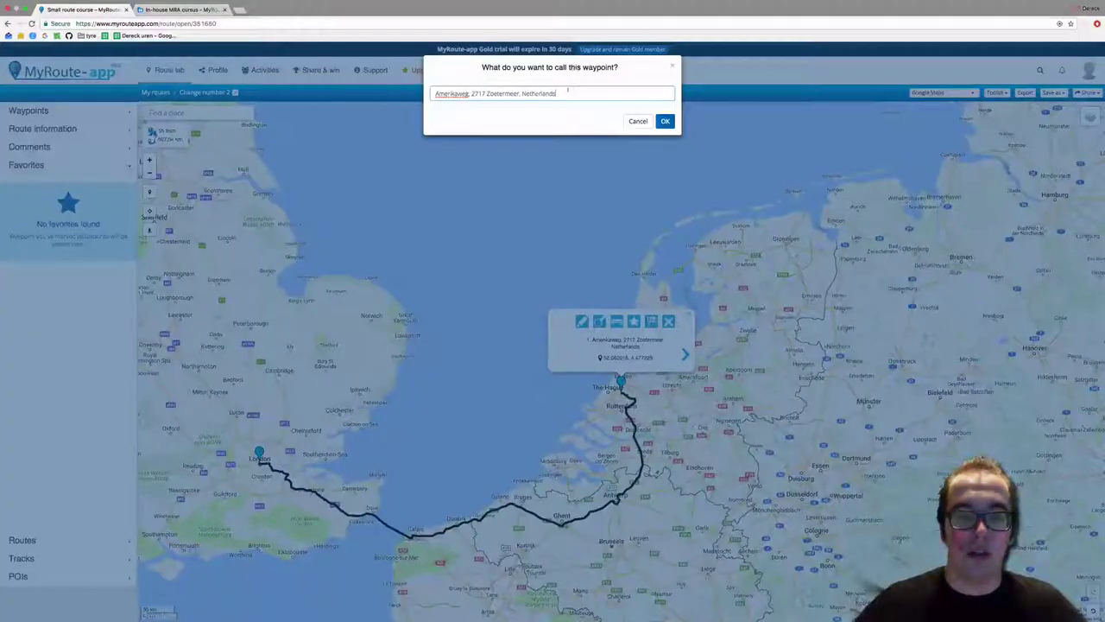
{"action": "left_click_drag", "start_coordinate": [557, 94], "coordinate": [434, 93]}
{"action": "left_click", "coordinate": [637, 121]}
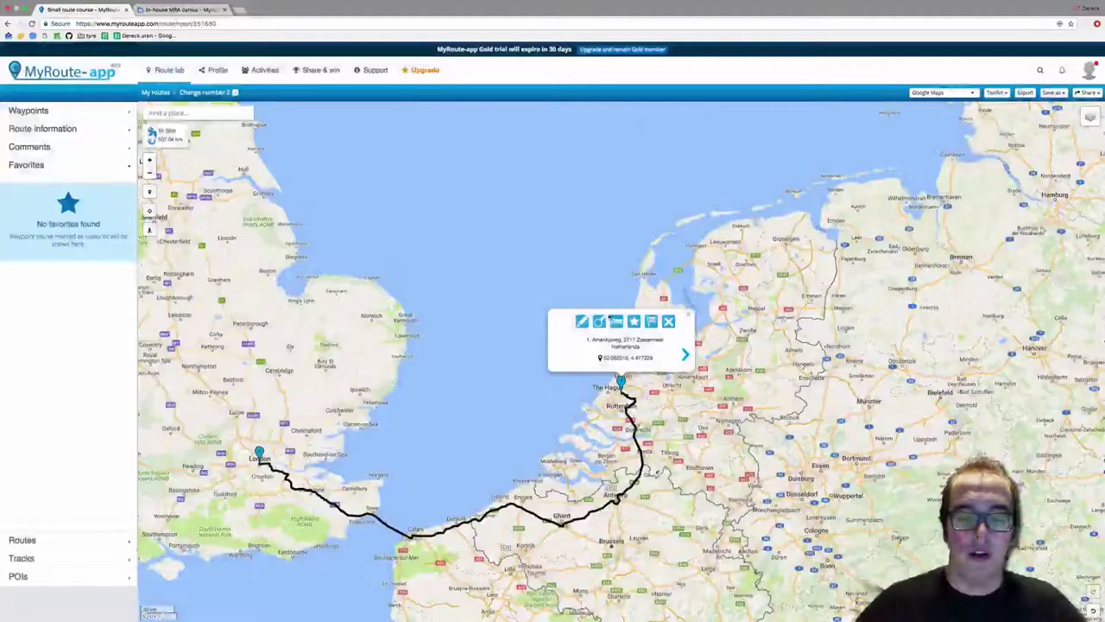
{"action": "left_click", "coordinate": [599, 322]}
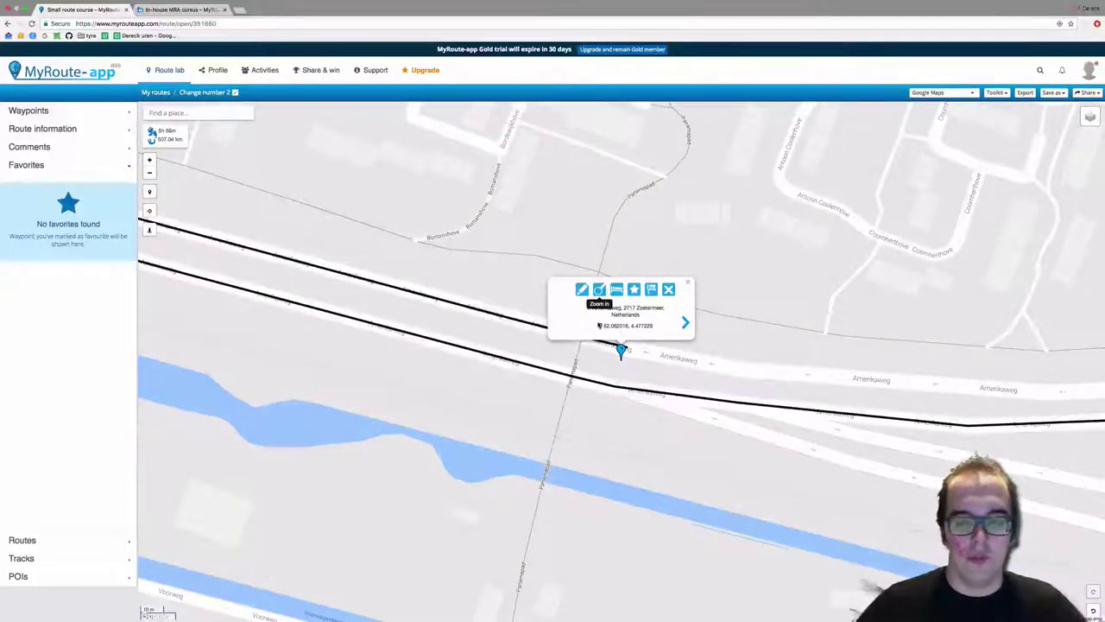
{"action": "scroll", "coordinate": [603, 339], "scroll_direction": "down", "scroll_amount": 1}
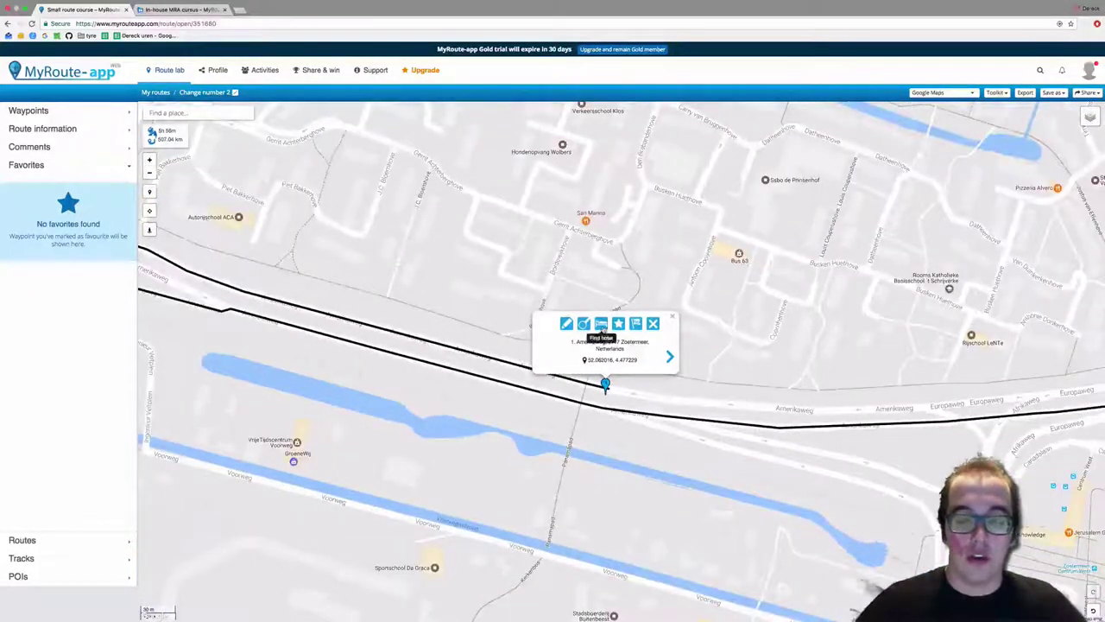
{"action": "left_click", "coordinate": [602, 325]}
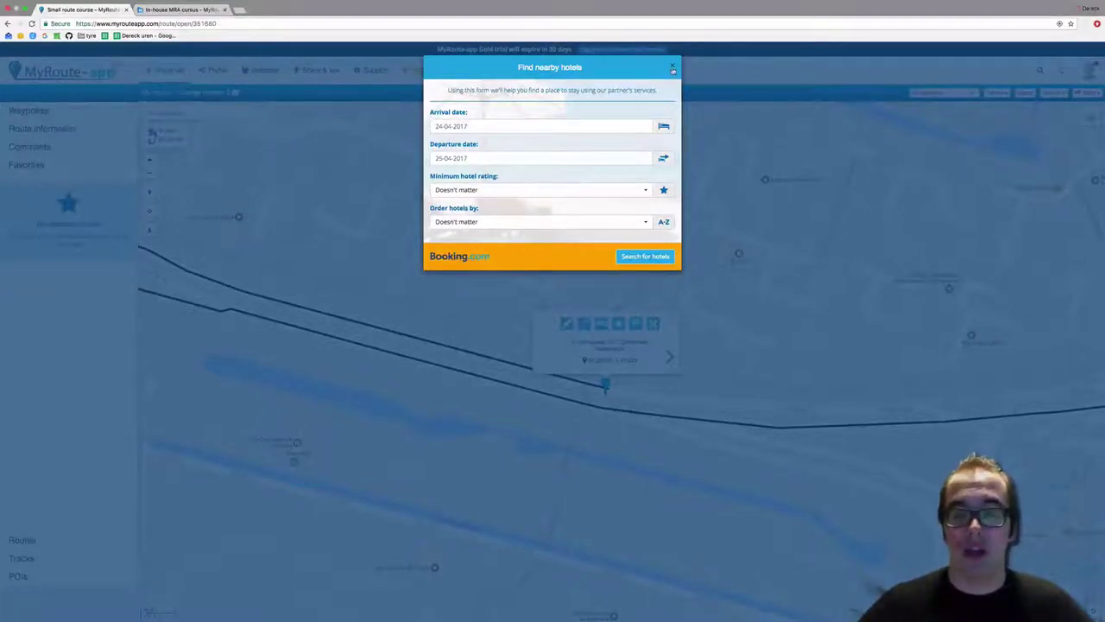
{"action": "left_click", "coordinate": [673, 69]}
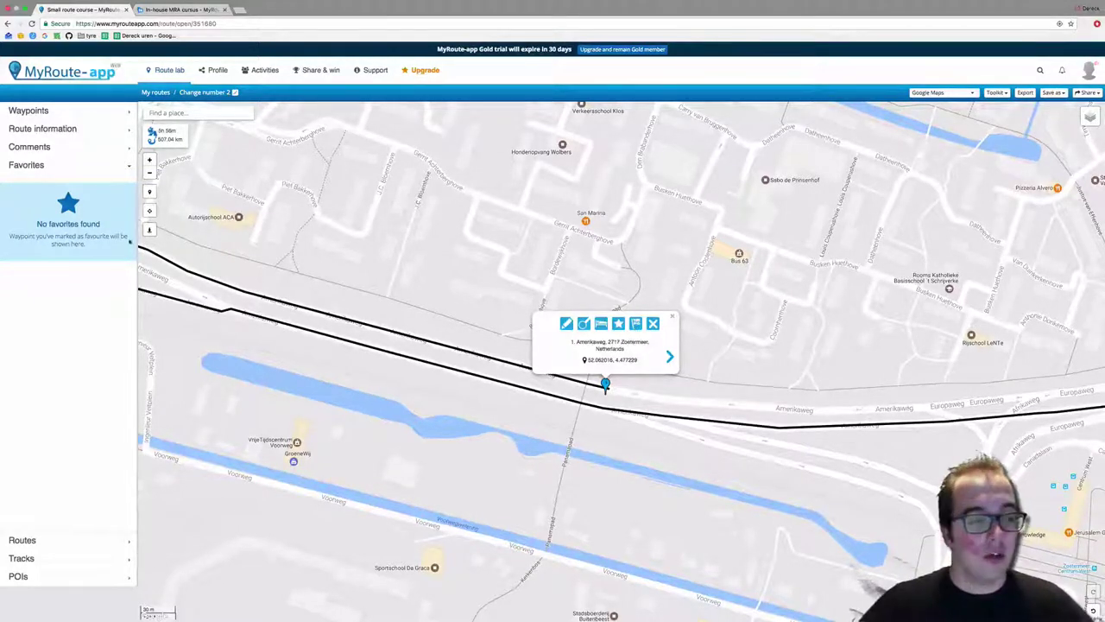
Step: Reverse the route so Trafalgar Square is the start, then show that waypoint's details
{"action": "left_click", "coordinate": [78, 111]}
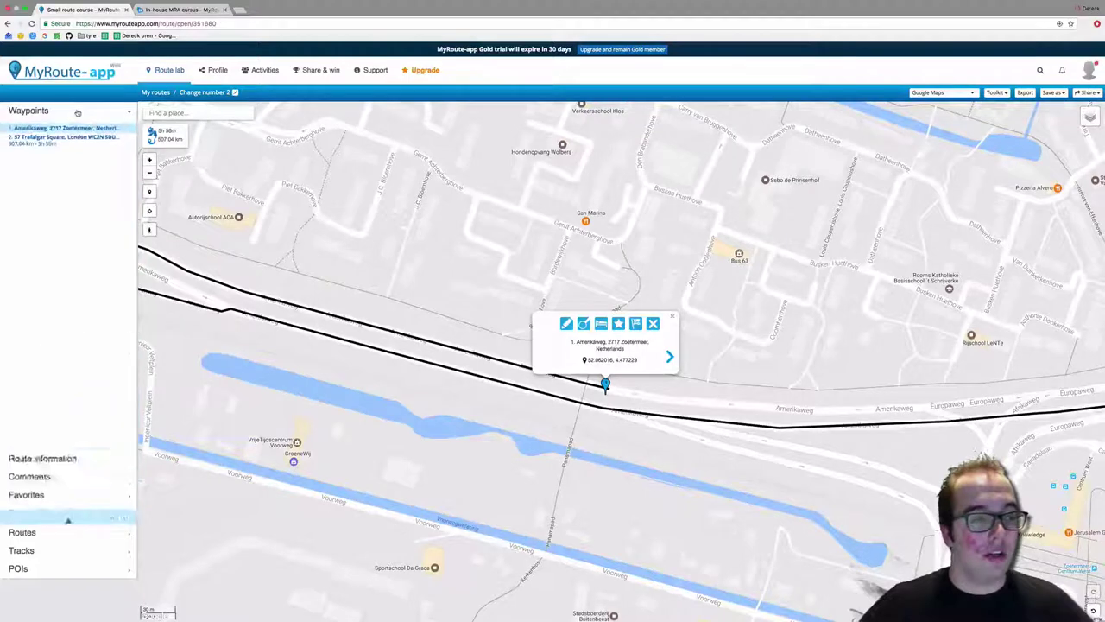
{"action": "left_click", "coordinate": [67, 142]}
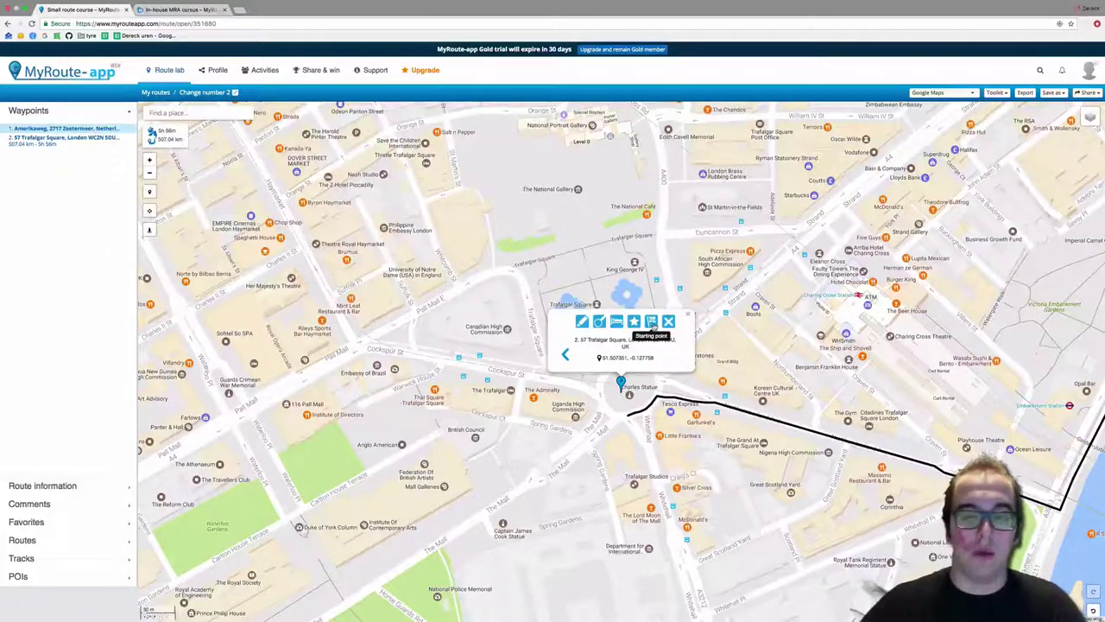
{"action": "left_click", "coordinate": [652, 322]}
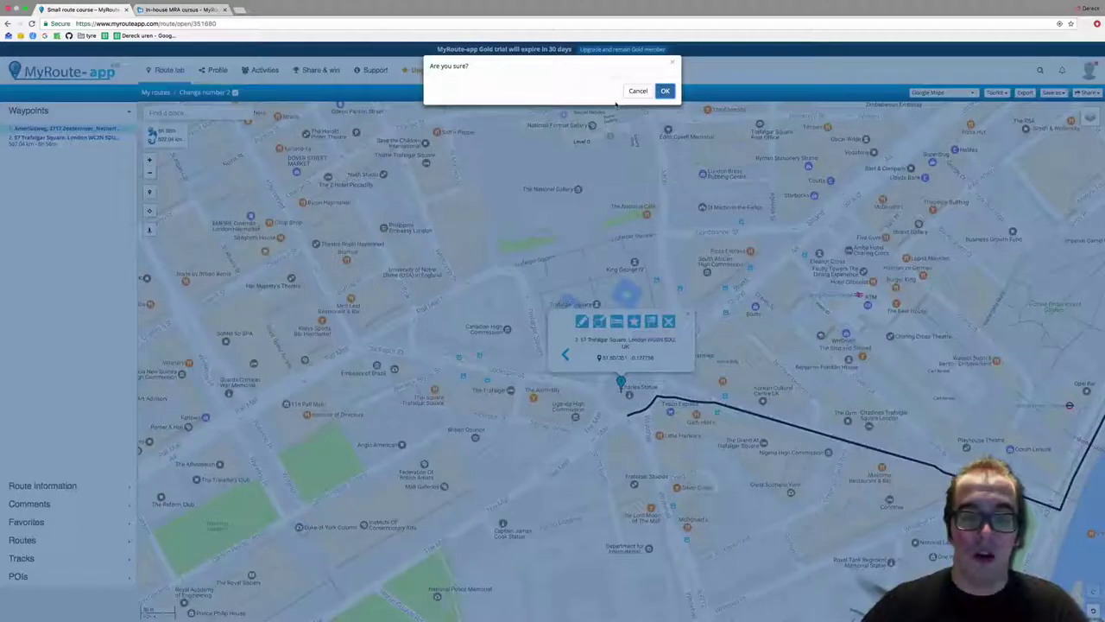
{"action": "left_click", "coordinate": [664, 91]}
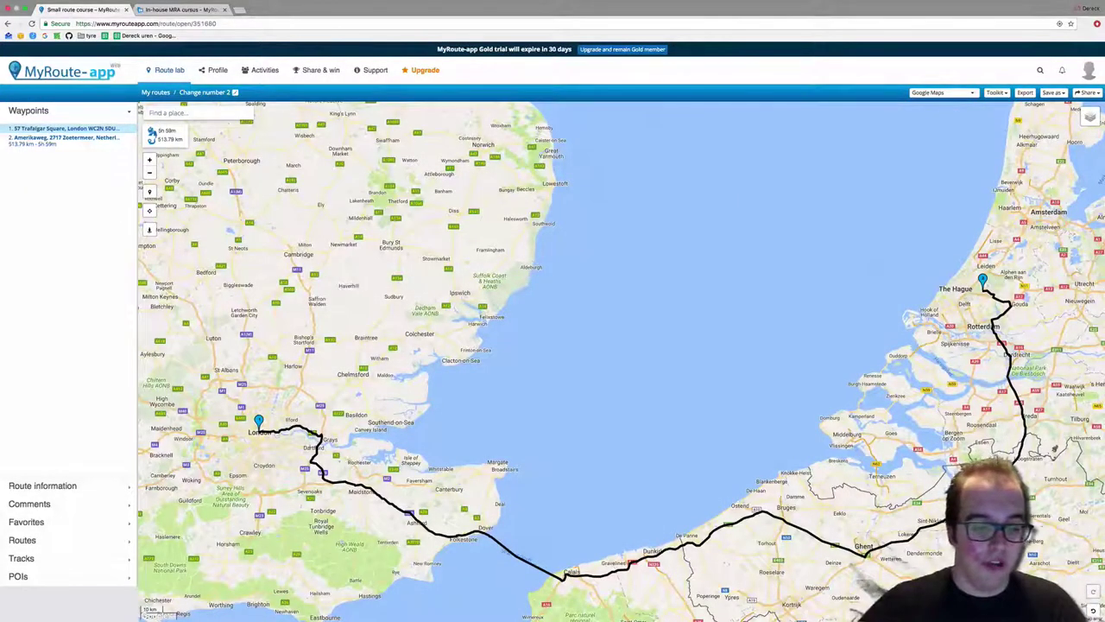
{"action": "left_click", "coordinate": [258, 421]}
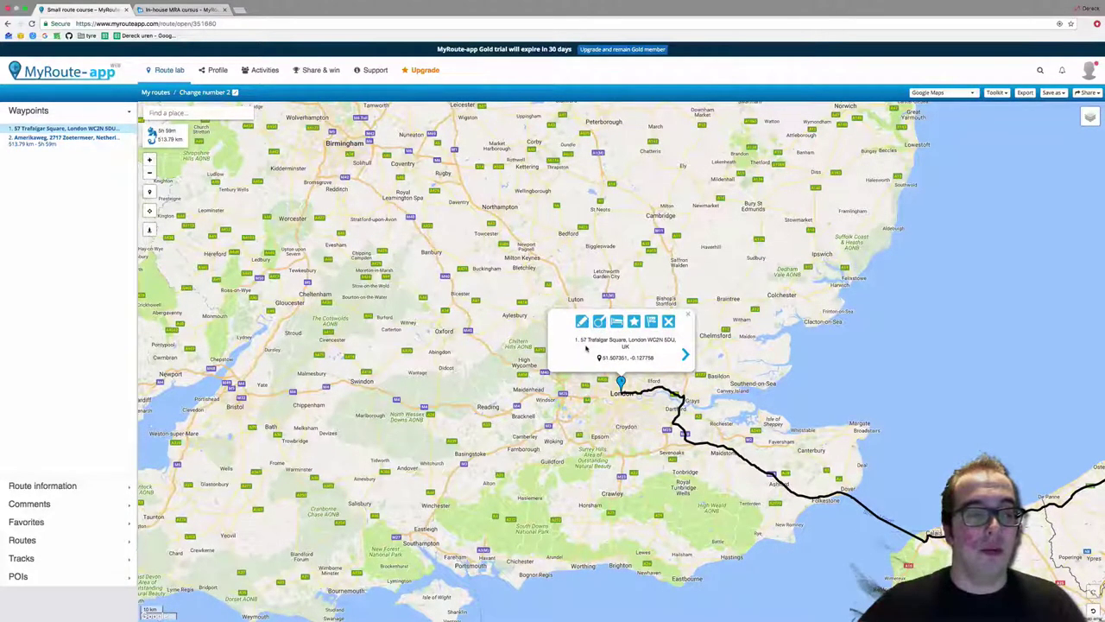
Step: Show the 'Copy of a track driven by a user' route and open its Merge routes dialog
{"action": "left_click", "coordinate": [81, 540]}
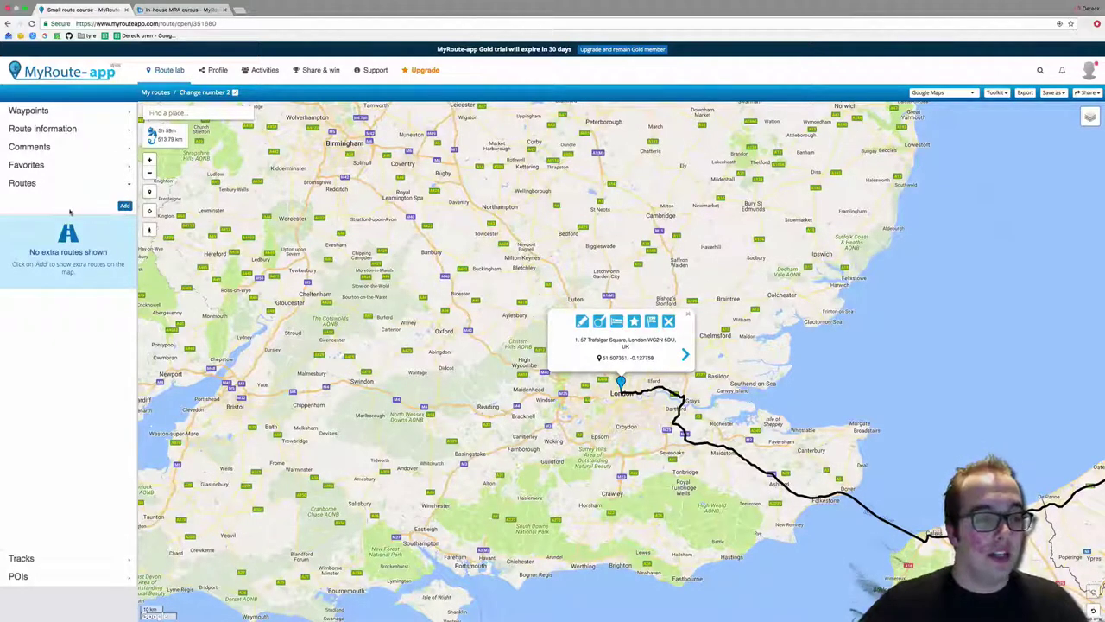
{"action": "left_click", "coordinate": [125, 207]}
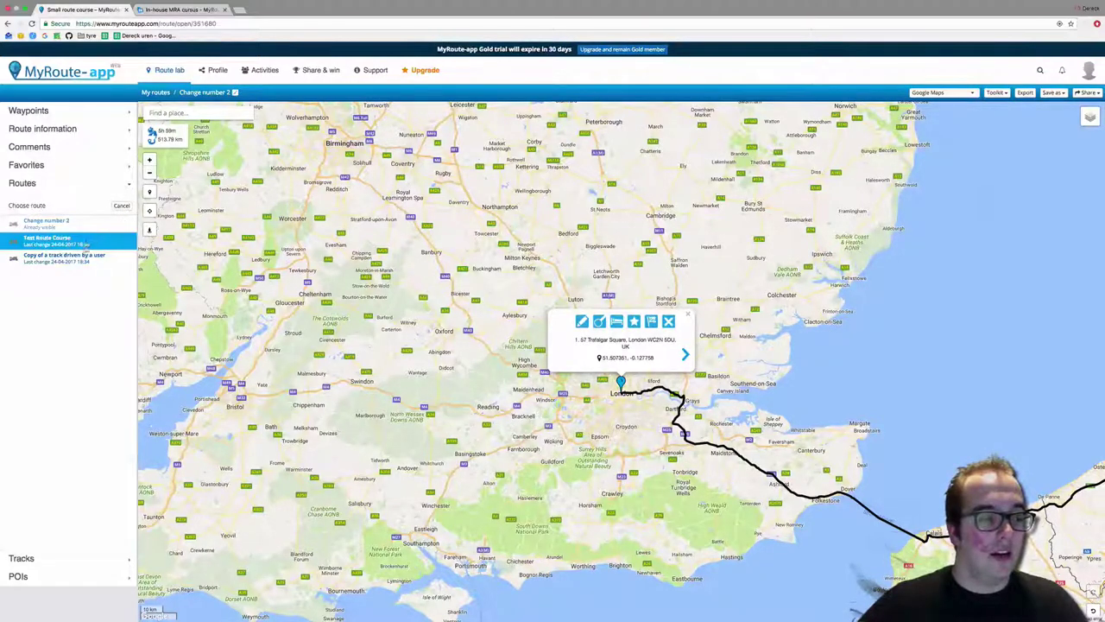
{"action": "left_click", "coordinate": [82, 261]}
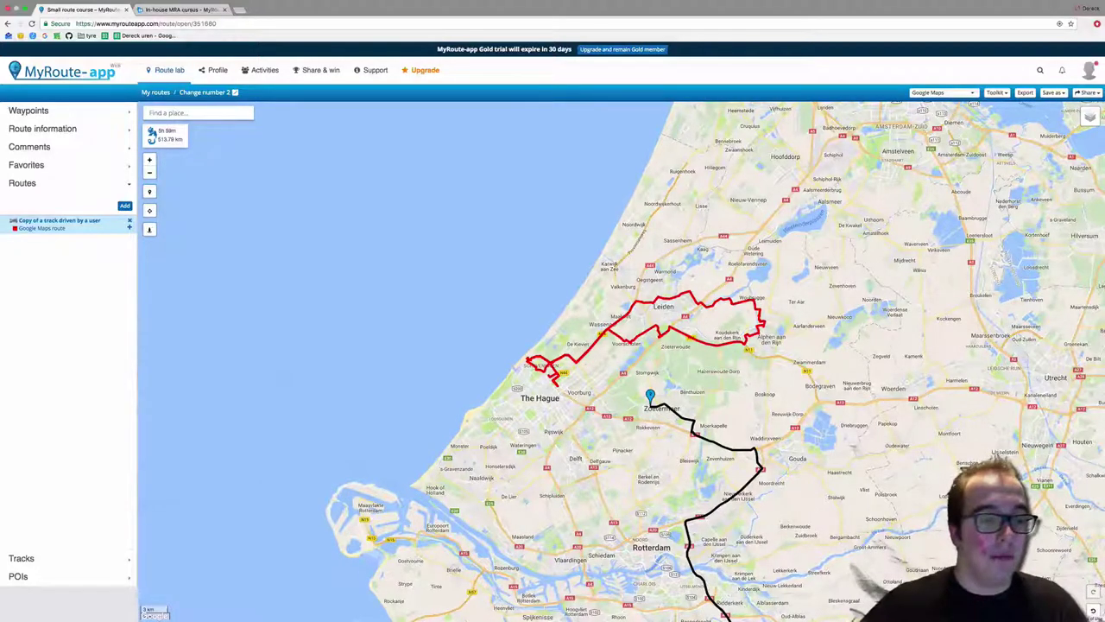
{"action": "left_click", "coordinate": [130, 228]}
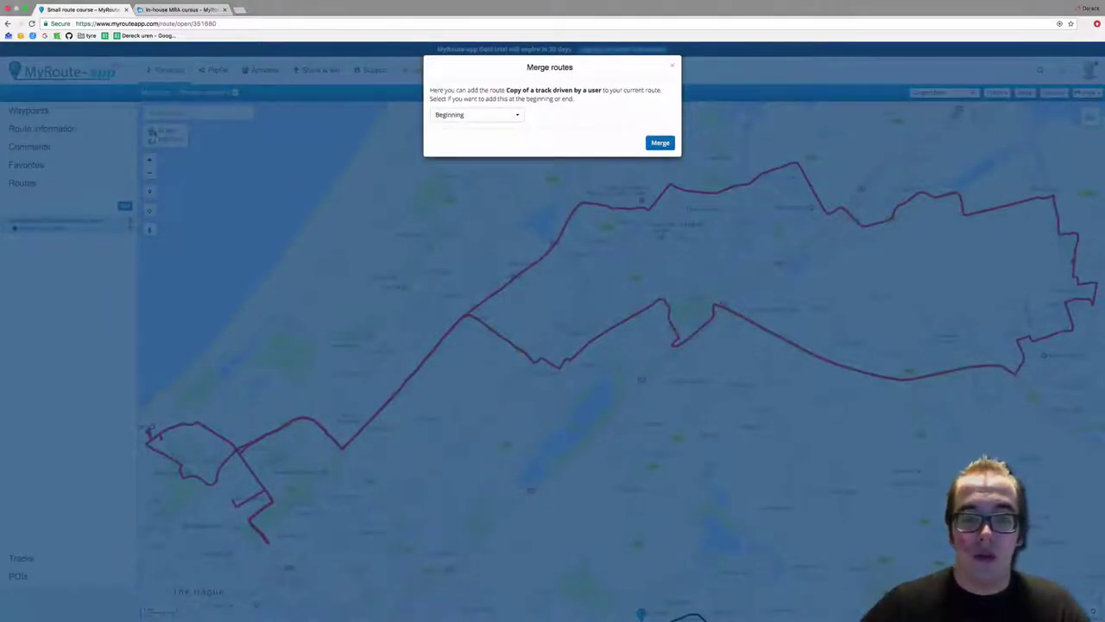
Step: Merge the 'Copy of a track driven by a user' track onto the End of the route
{"action": "left_click", "coordinate": [449, 117]}
{"action": "left_click", "coordinate": [450, 143]}
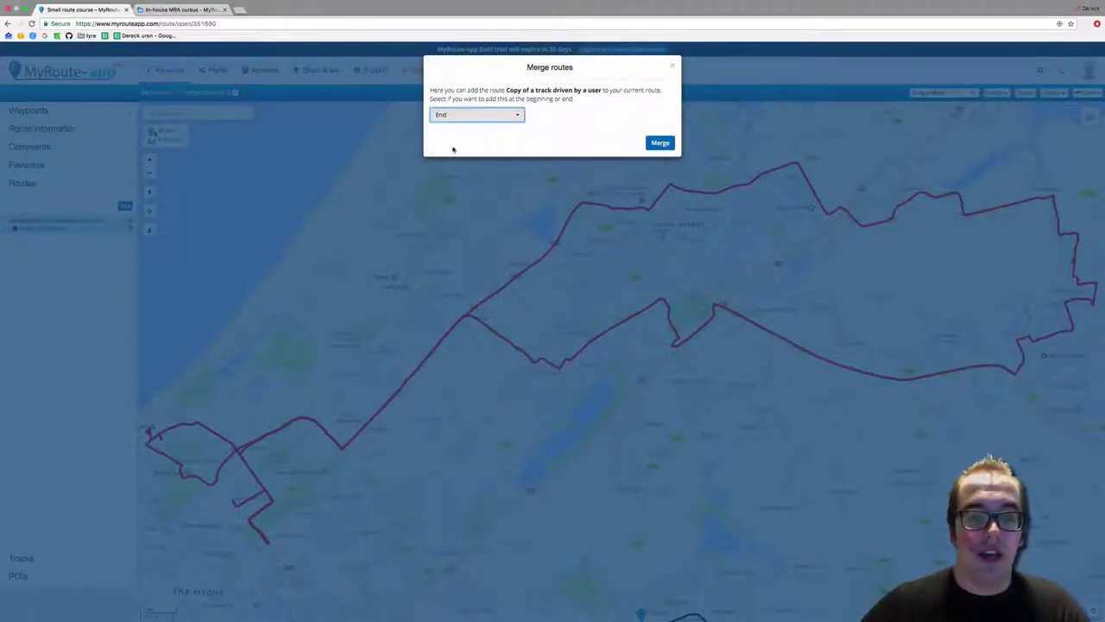
{"action": "left_click", "coordinate": [659, 144]}
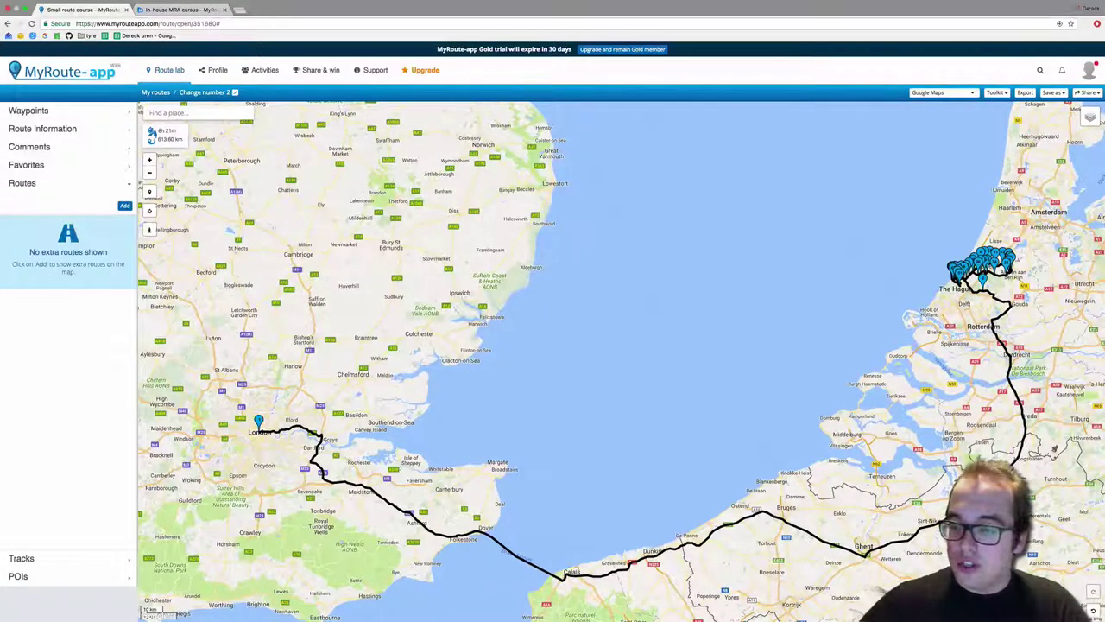
Step: Discard the accidental Nootdorp waypoint and reroute the line through the Zoetermeer waypoint near The Hague
{"action": "scroll", "coordinate": [981, 285], "scroll_direction": "up", "scroll_amount": 4}
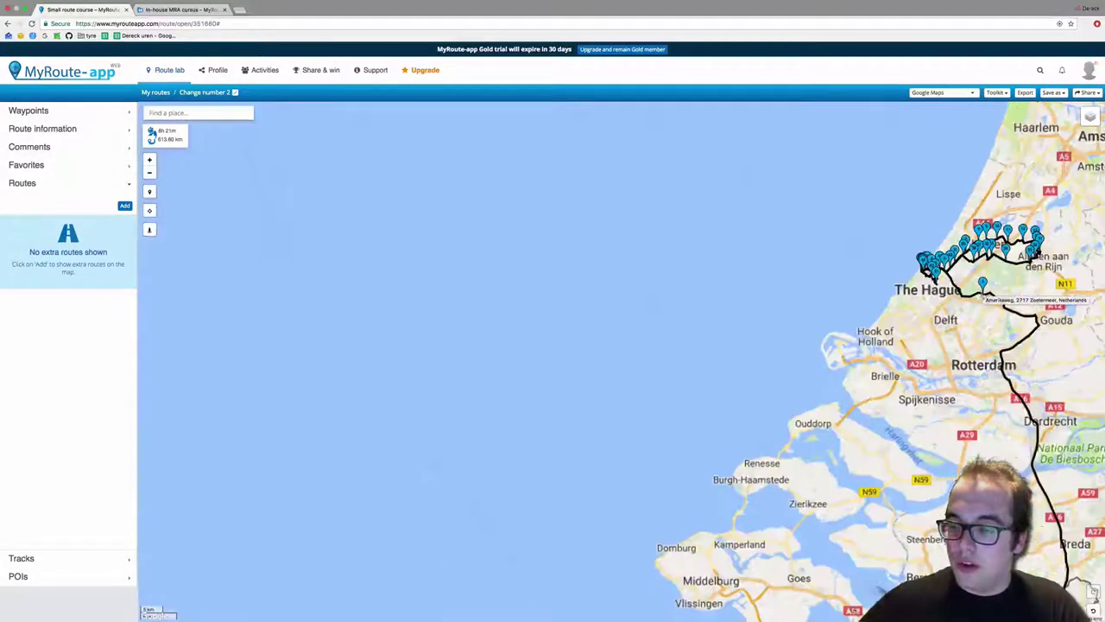
{"action": "left_click", "coordinate": [933, 307]}
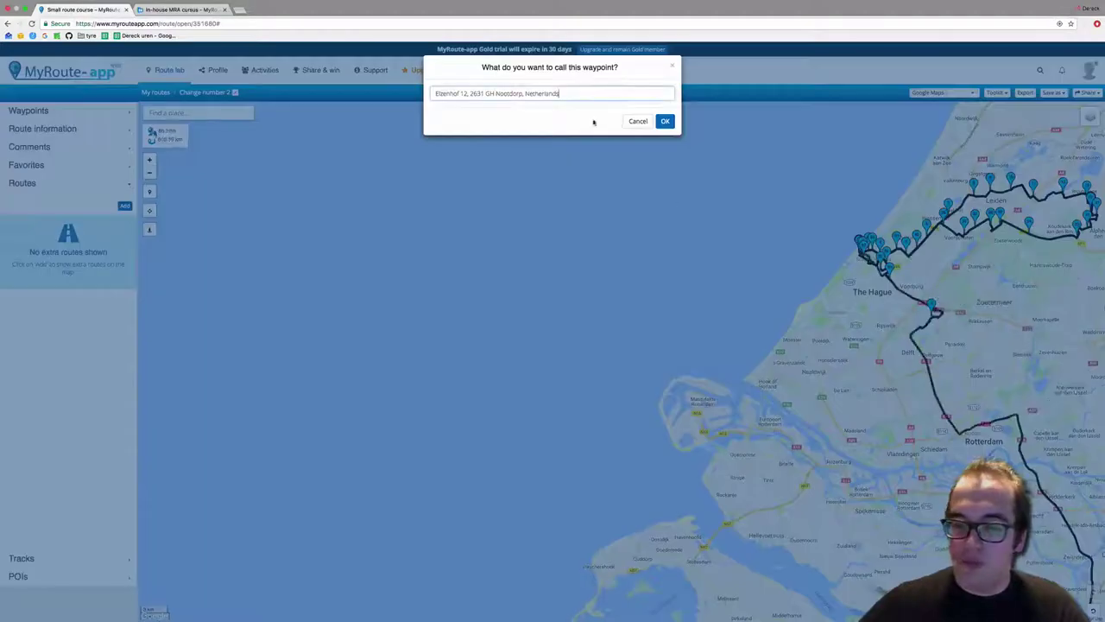
{"action": "left_click", "coordinate": [637, 120]}
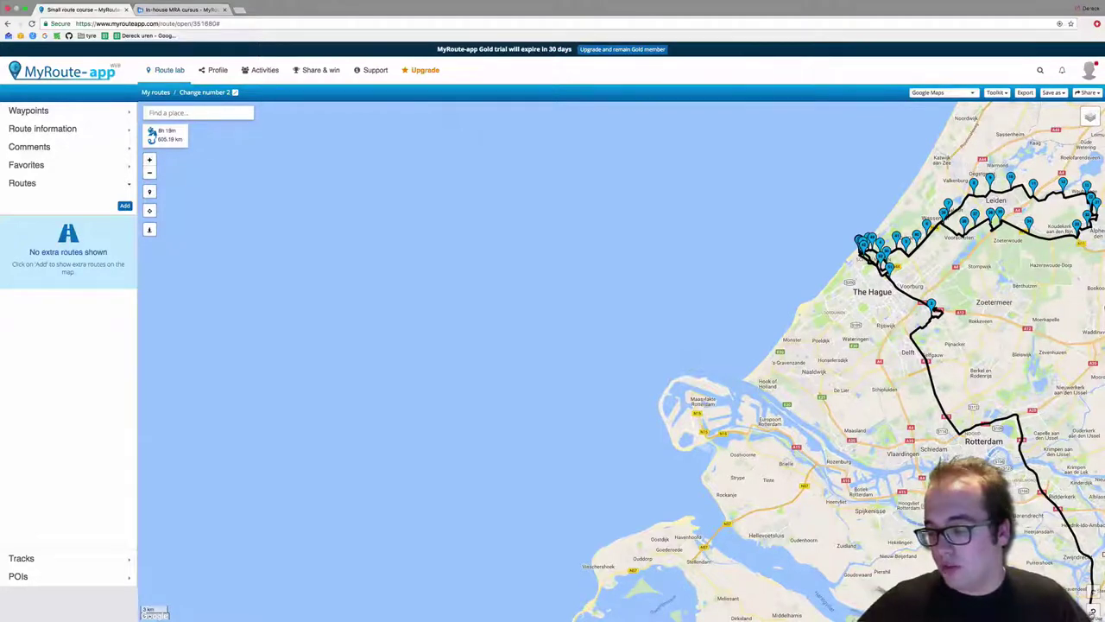
{"action": "left_click_drag", "start_coordinate": [931, 304], "coordinate": [982, 289]}
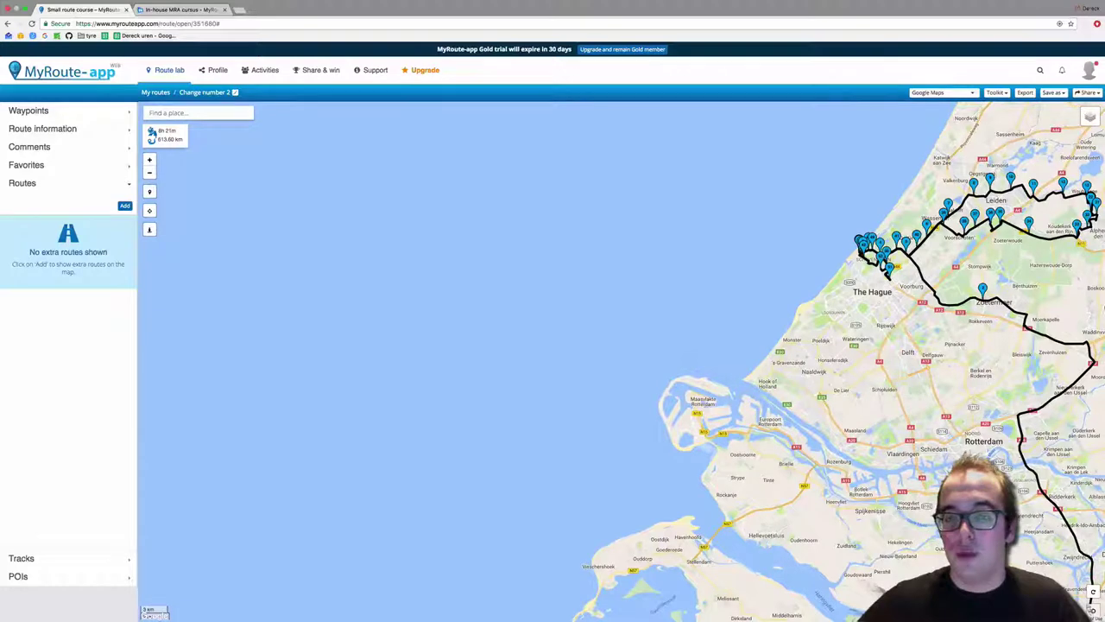
{"action": "left_click_drag", "start_coordinate": [984, 302], "coordinate": [923, 337]}
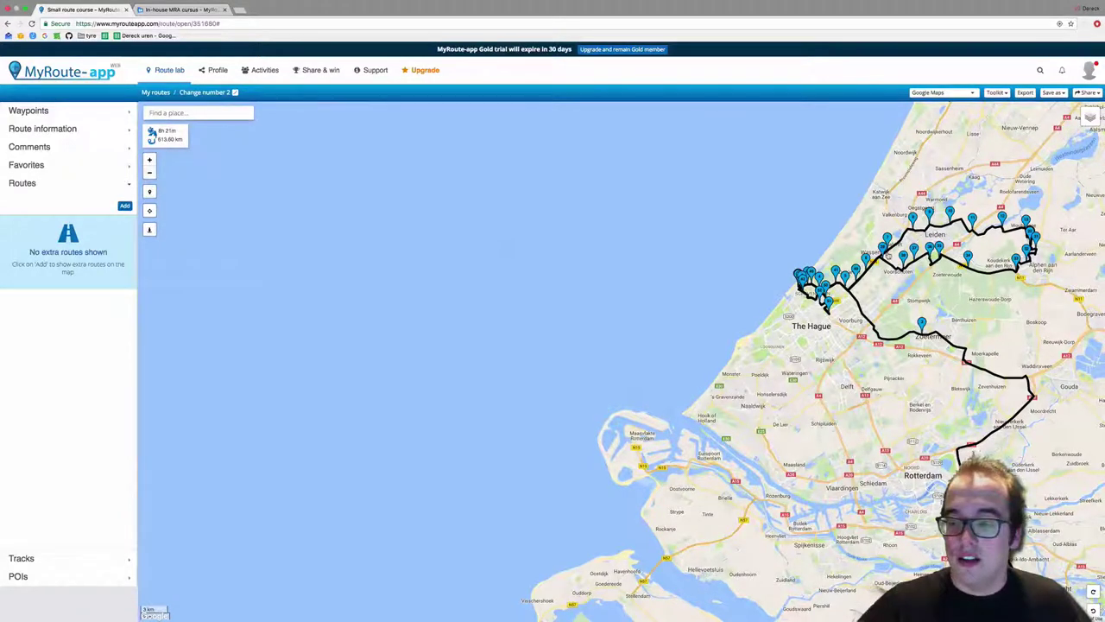
Step: Show Hostel and Hotel POI categories on the map
{"action": "left_click", "coordinate": [35, 560]}
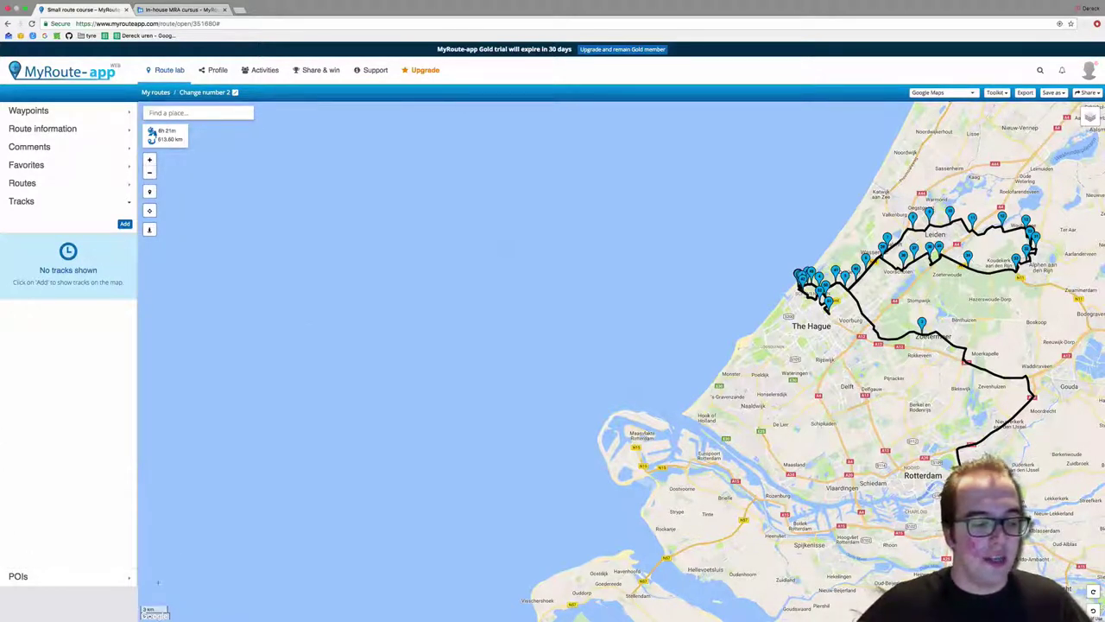
{"action": "left_click", "coordinate": [74, 580]}
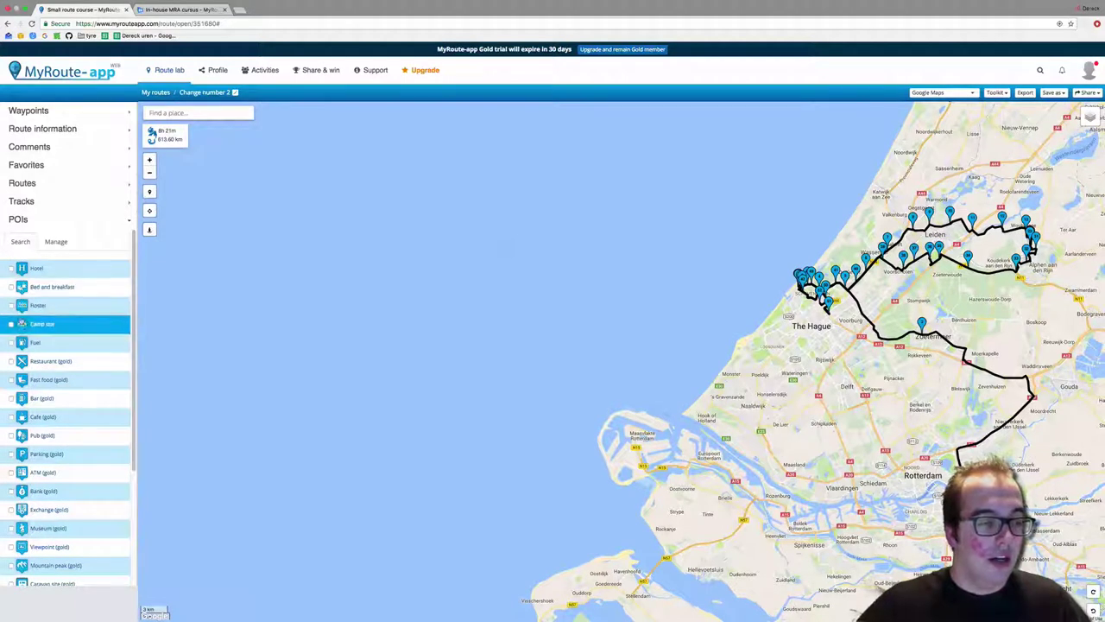
{"action": "left_click", "coordinate": [11, 306]}
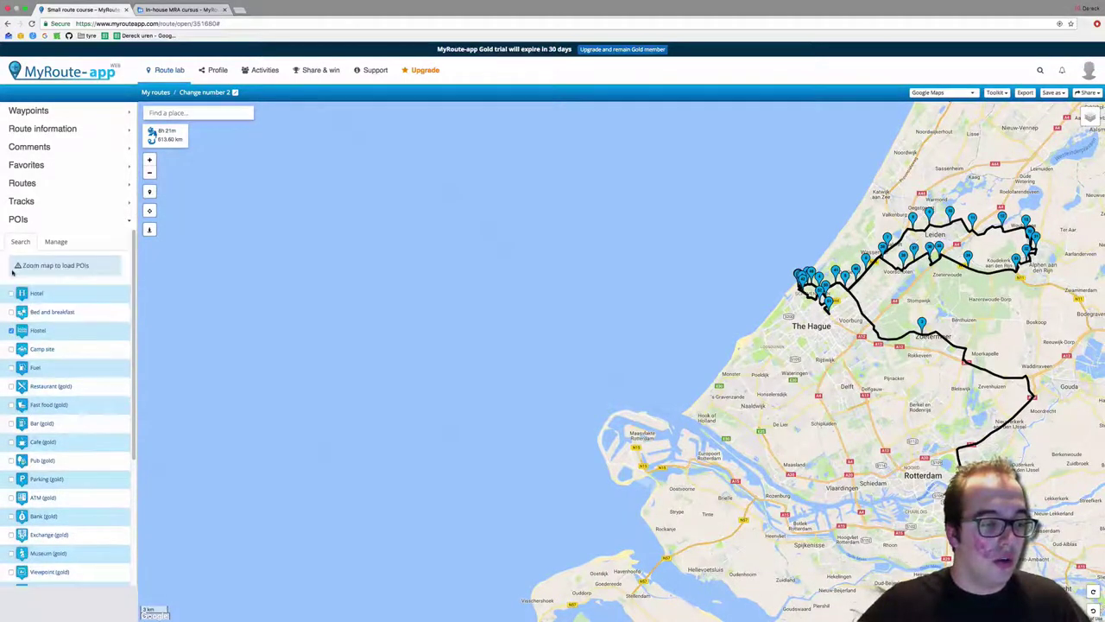
{"action": "left_click", "coordinate": [11, 294]}
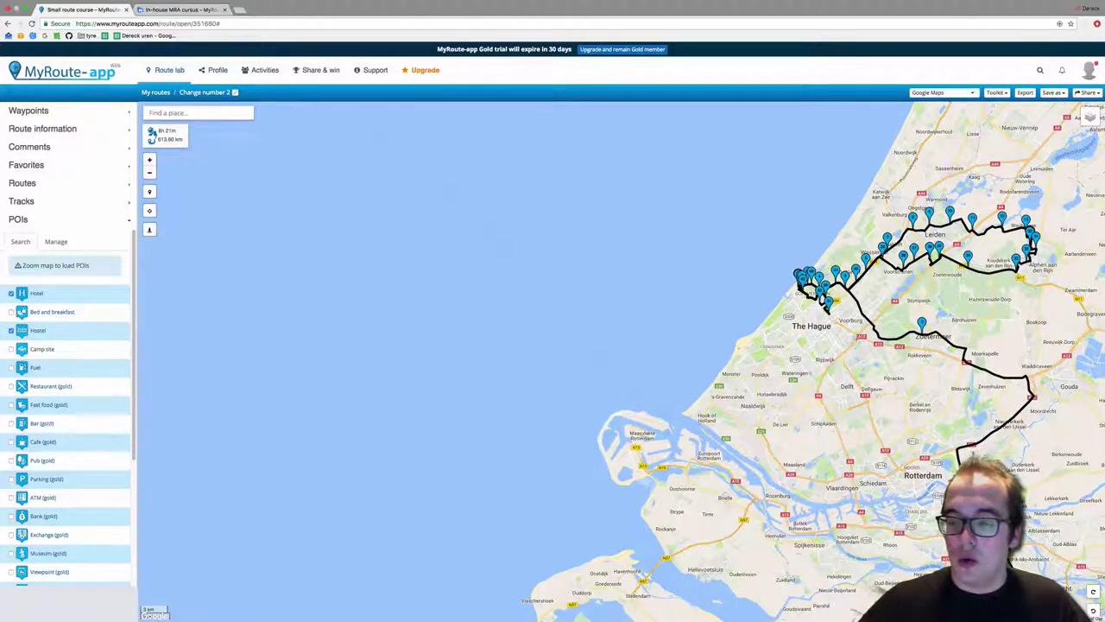
Step: Check NH Den Haag and Hampshire Greenpark hotels, then add the Stayokay hostel as a waypoint
{"action": "scroll", "coordinate": [852, 335], "scroll_direction": "up", "scroll_amount": 2}
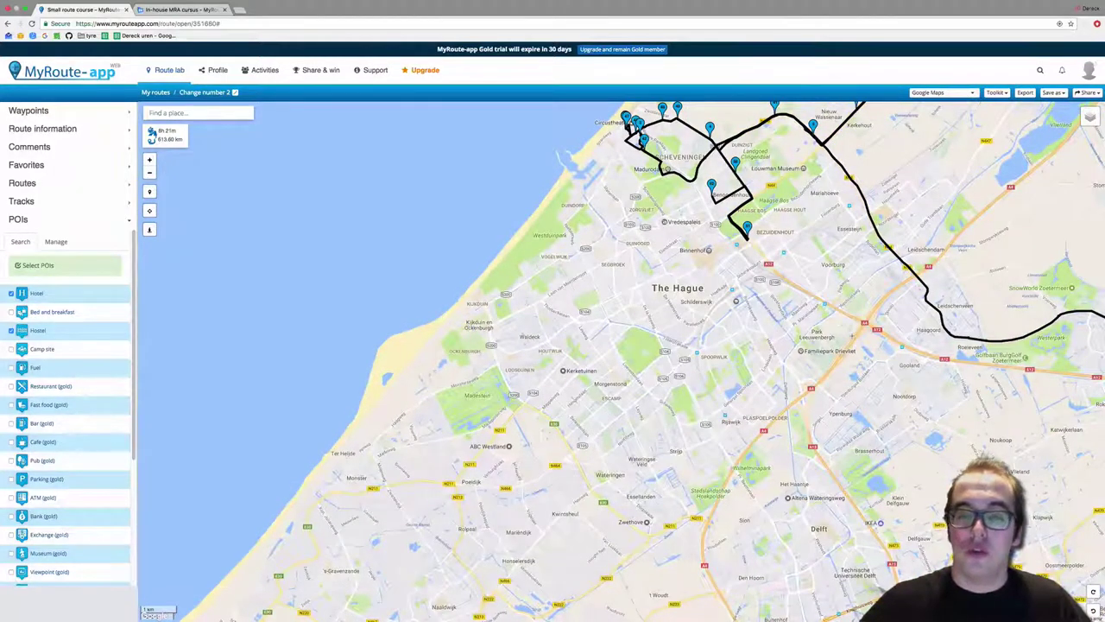
{"action": "left_click_drag", "start_coordinate": [855, 312], "coordinate": [728, 410]}
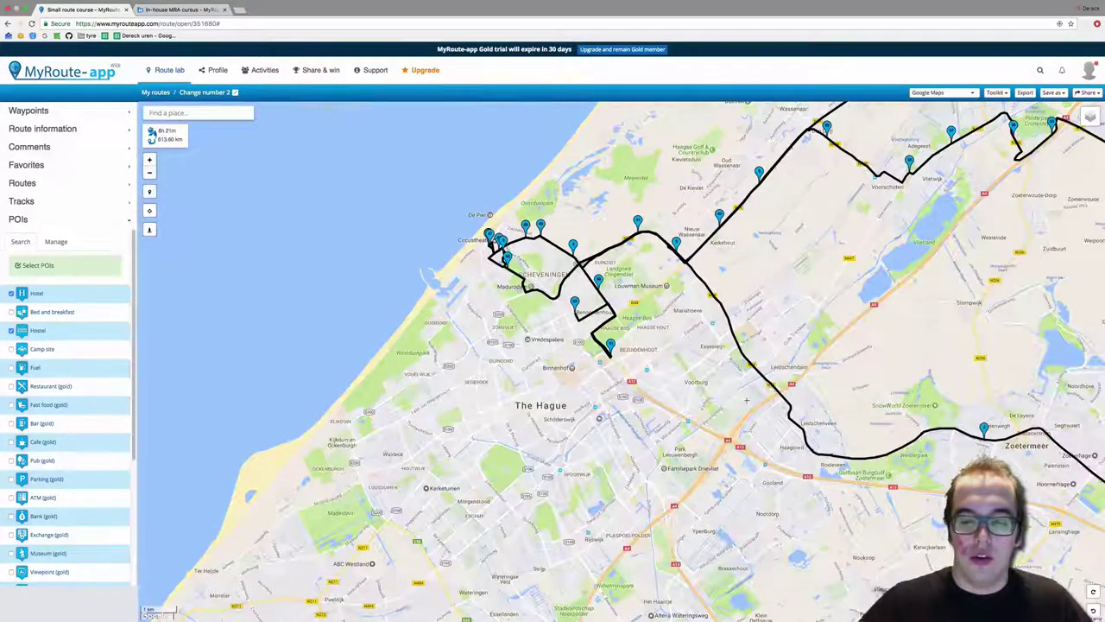
{"action": "scroll", "coordinate": [746, 399], "scroll_direction": "up", "scroll_amount": 3}
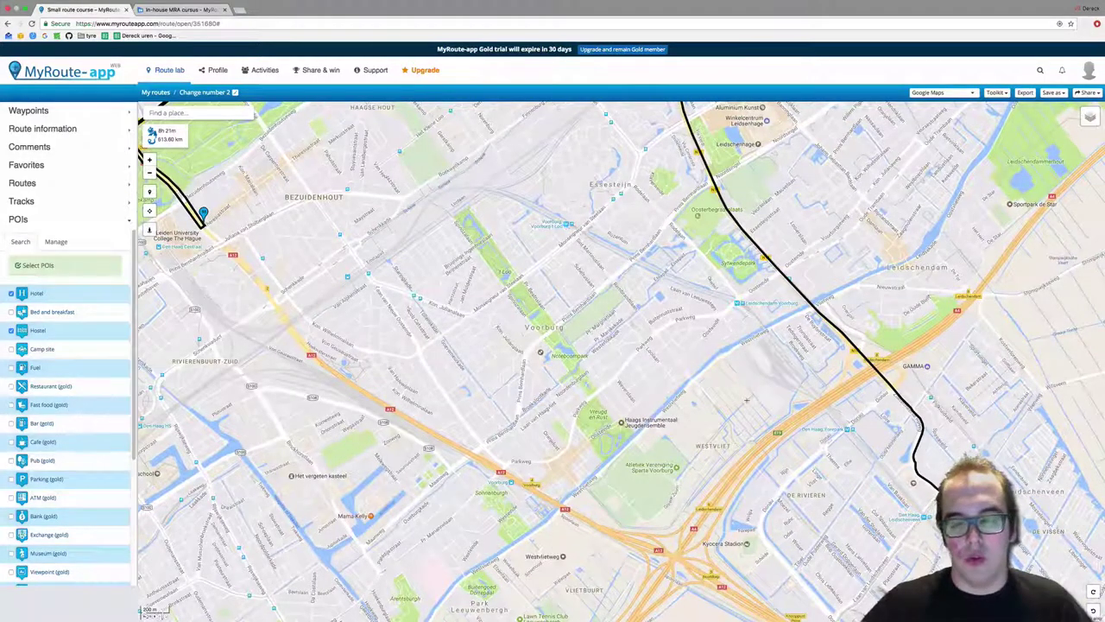
{"action": "scroll", "coordinate": [746, 400], "scroll_direction": "down", "scroll_amount": 3}
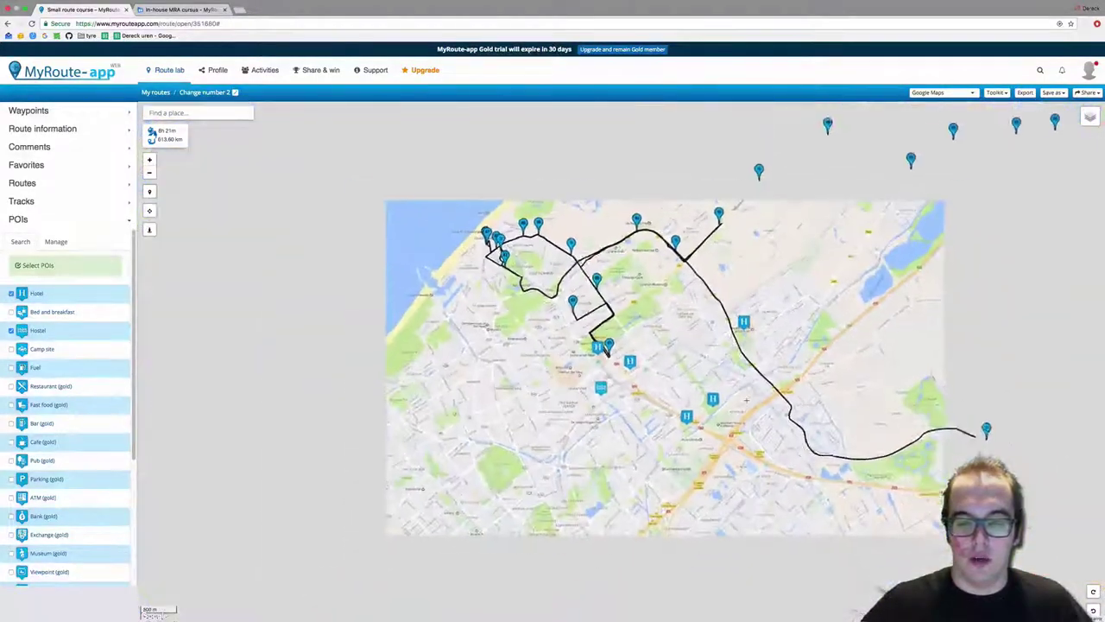
{"action": "left_click", "coordinate": [636, 366]}
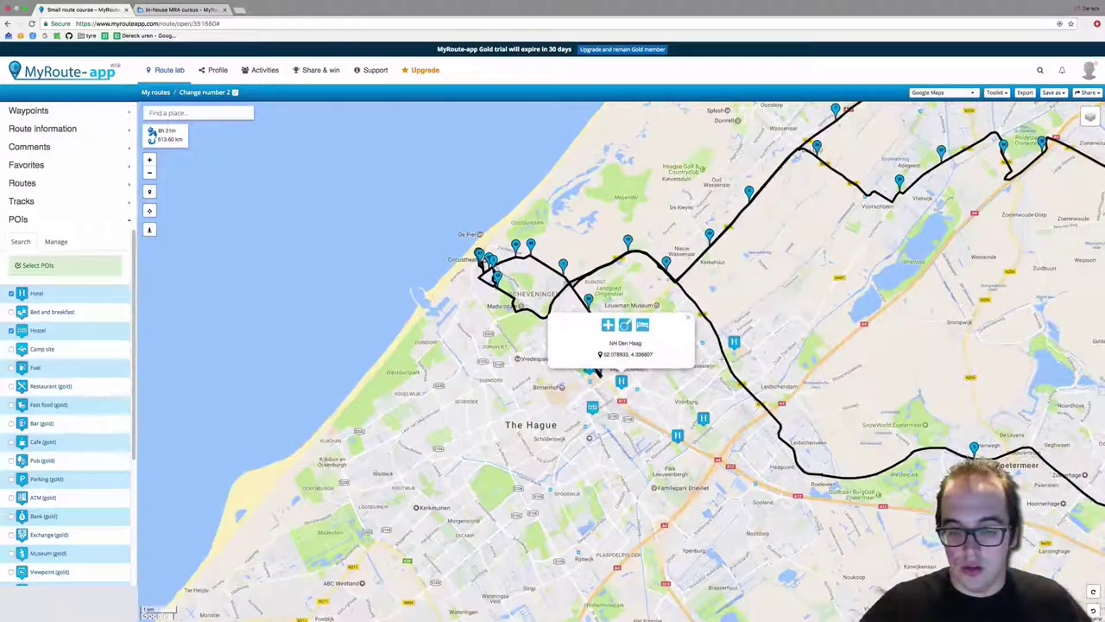
{"action": "left_click", "coordinate": [734, 343]}
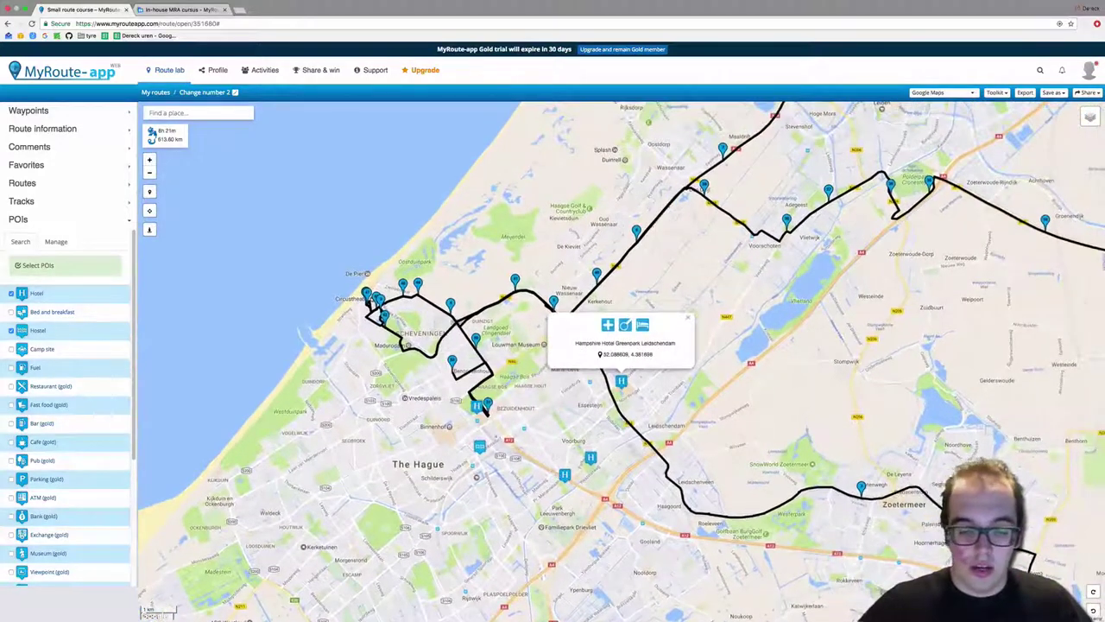
{"action": "left_click", "coordinate": [480, 446]}
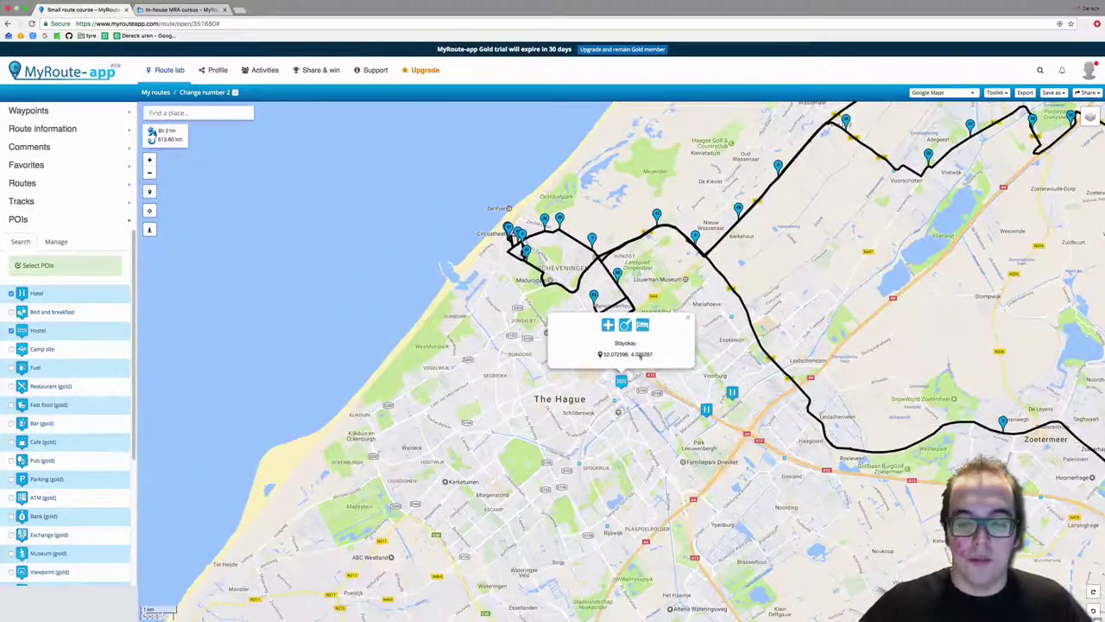
{"action": "left_click", "coordinate": [608, 325]}
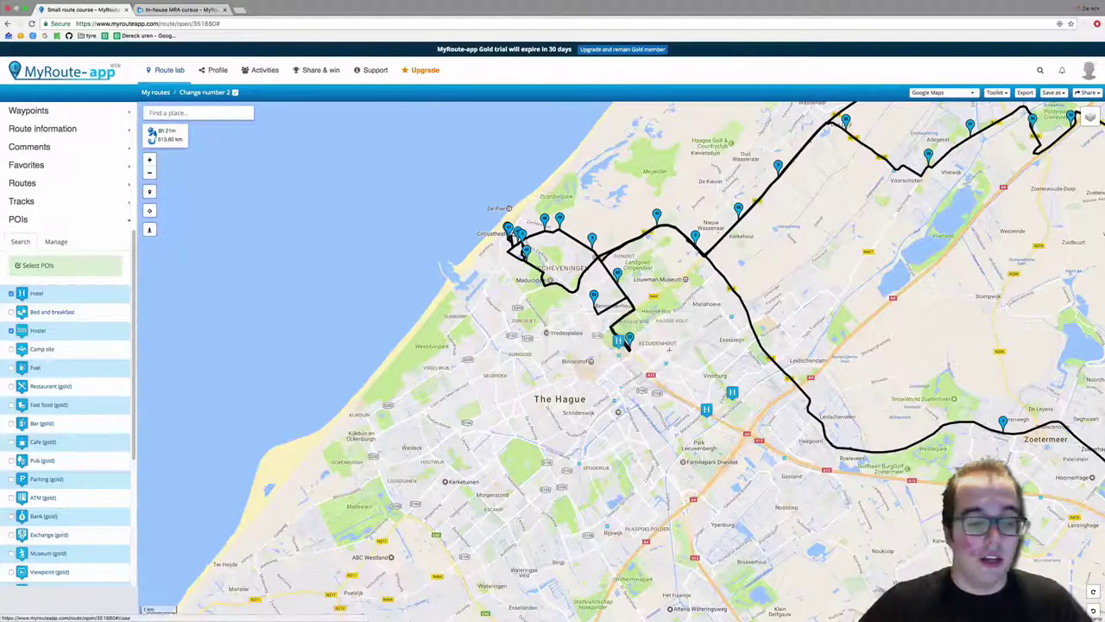